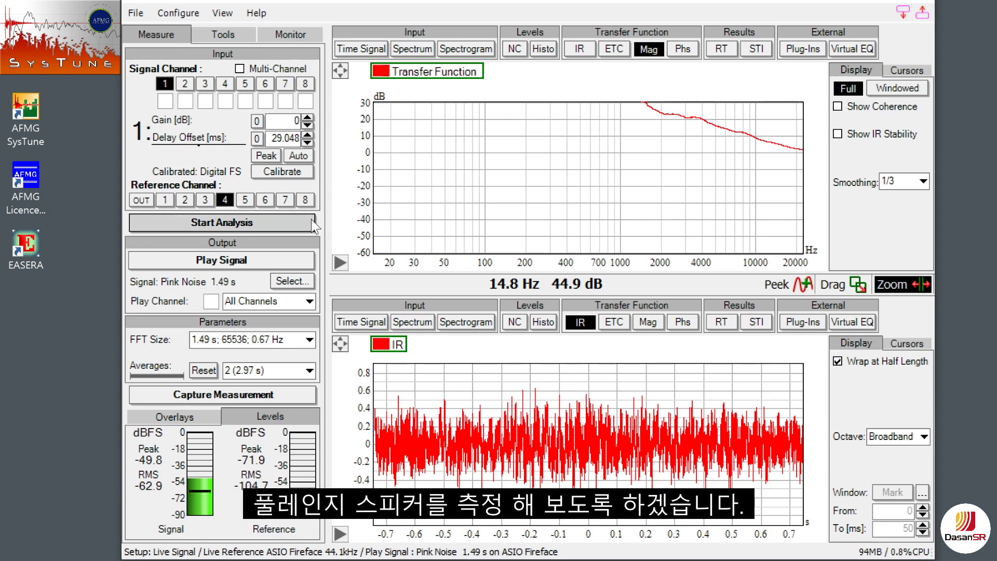
# - Start the analysis, play pink noise to capture the full-range speaker as an overlay, and stop the signal
pyautogui.click(285, 218)
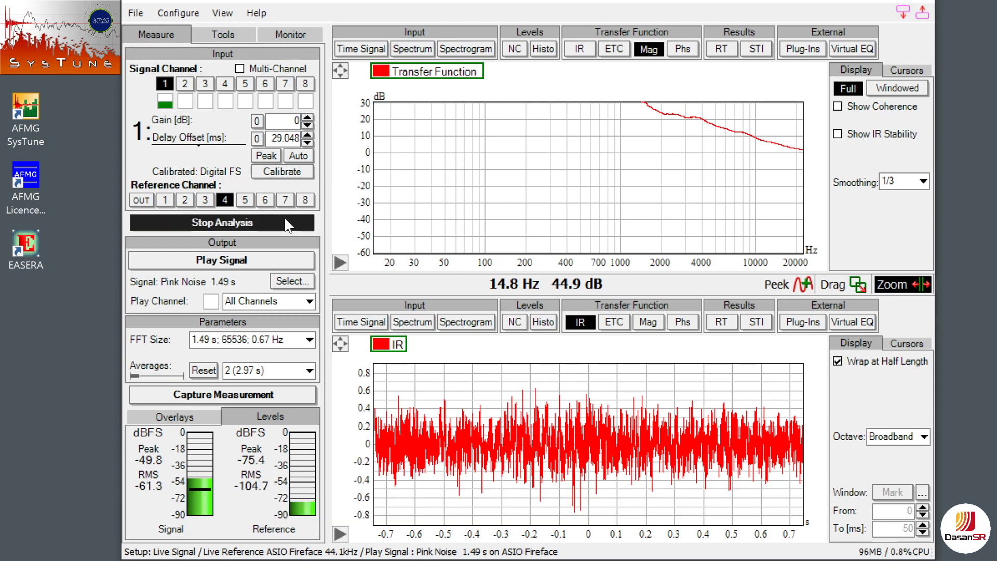
pyautogui.click(256, 262)
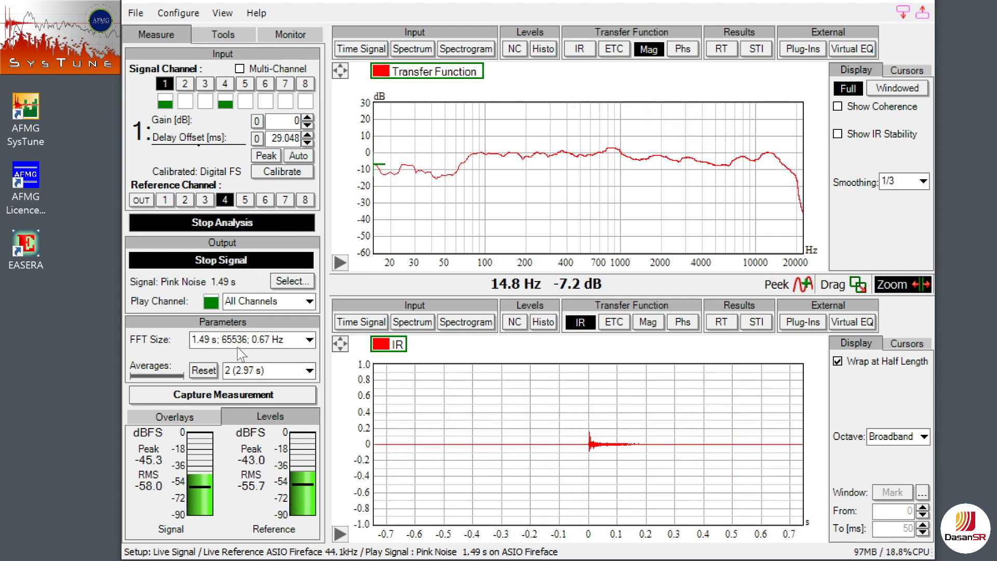
pyautogui.click(228, 398)
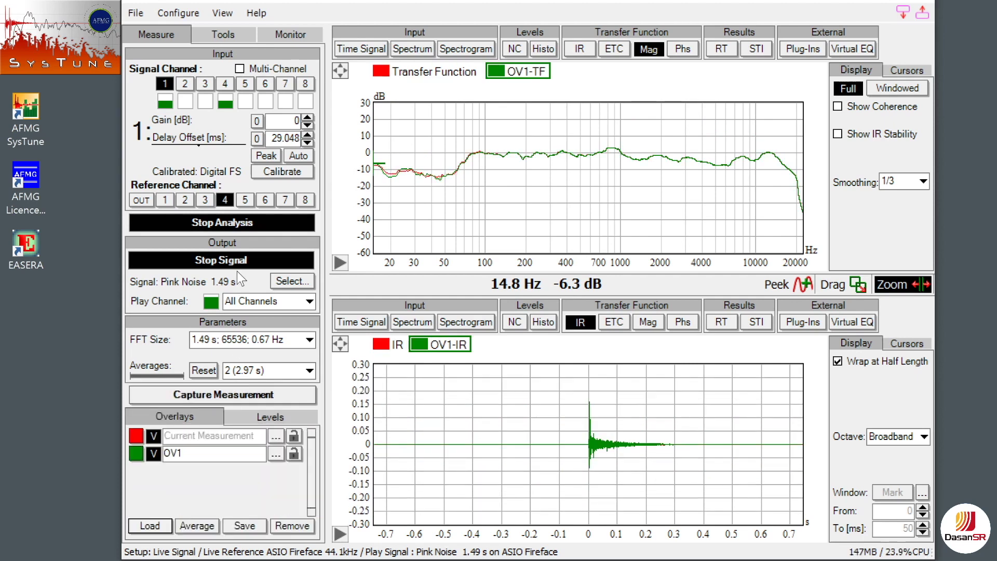
pyautogui.click(235, 262)
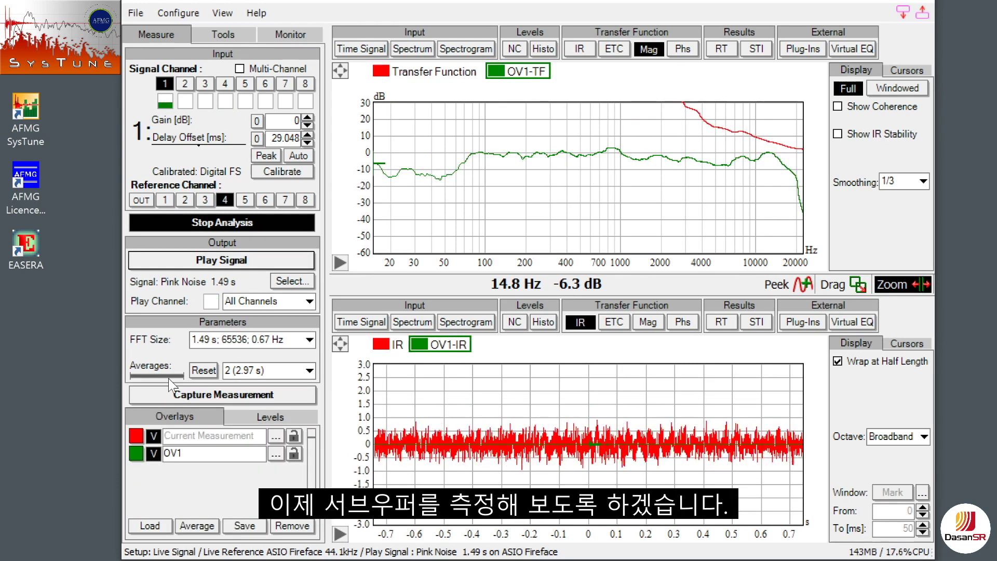
# - Capture the subwoofer measurement with pink noise as a second overlay, stopping the signal and hiding the current measurement
pyautogui.click(227, 264)
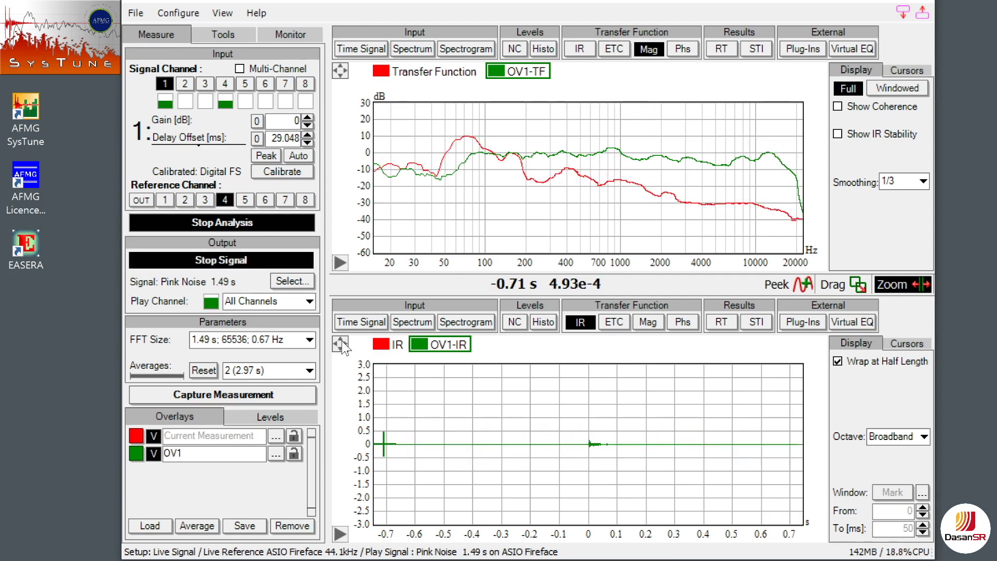
pyautogui.click(207, 396)
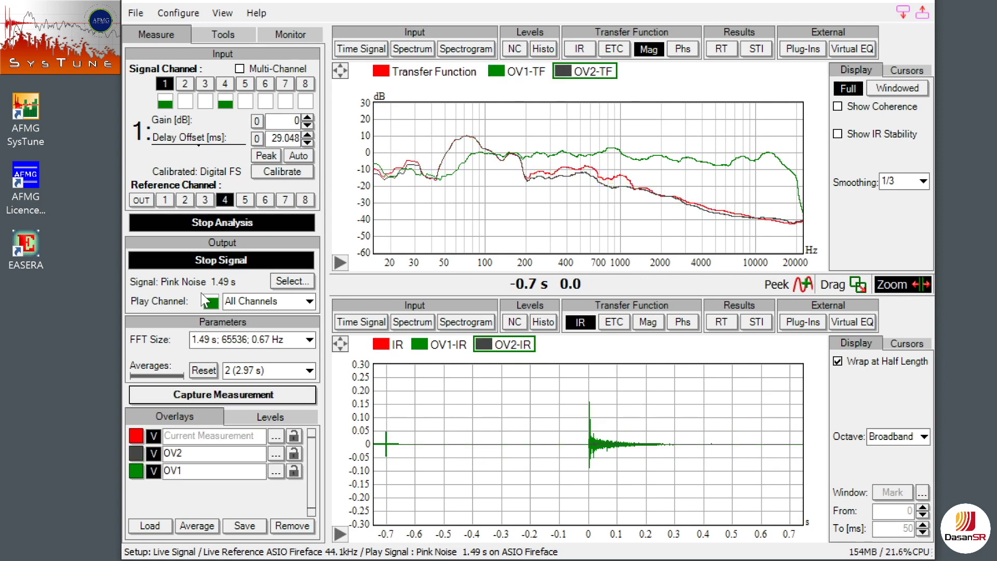
pyautogui.click(222, 260)
pyautogui.click(153, 436)
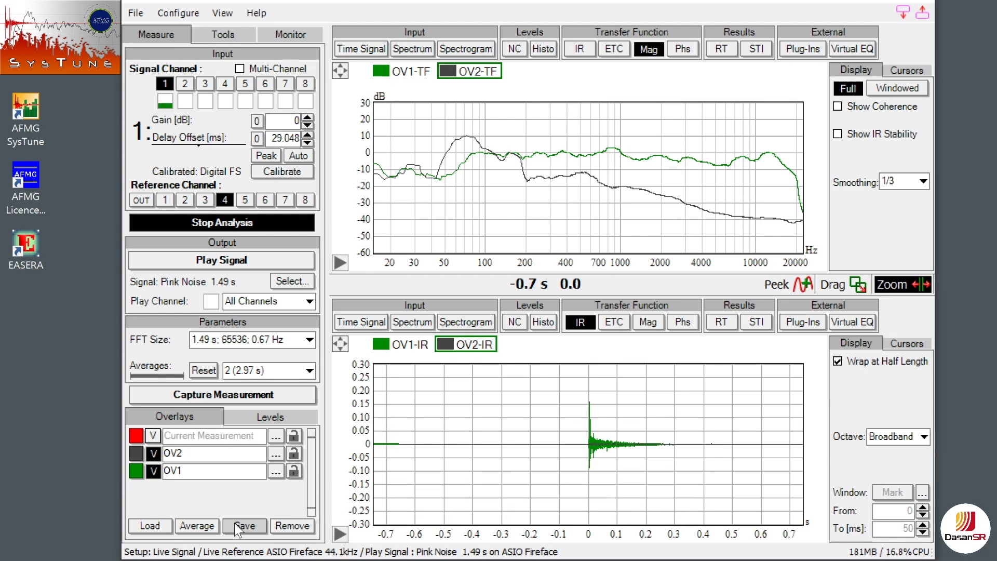
# - Show the current measurement again and capture the combined subwoofer and full-range response as a third overlay, stopping the signal and hiding the live curve
pyautogui.click(254, 262)
pyautogui.click(153, 435)
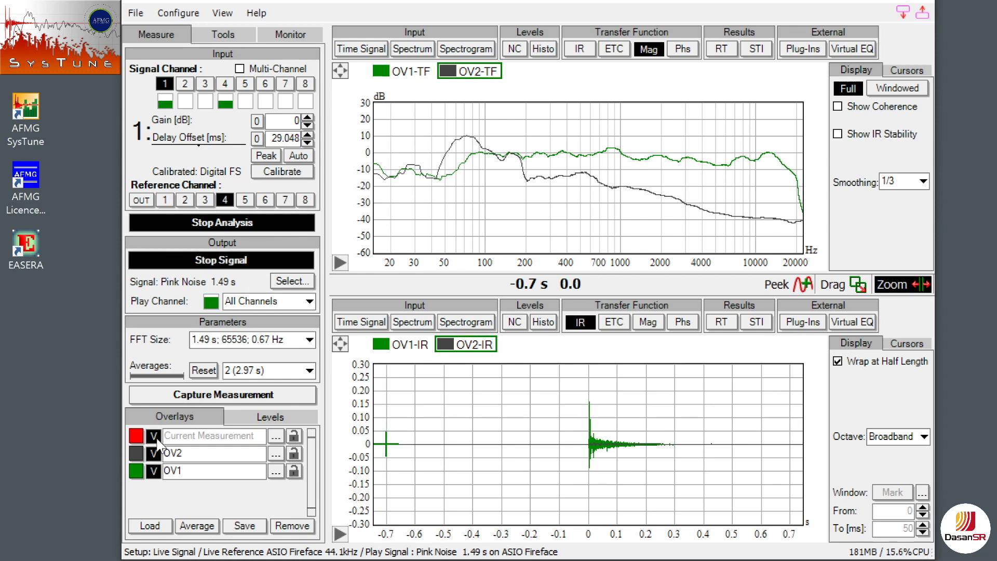
pyautogui.click(252, 400)
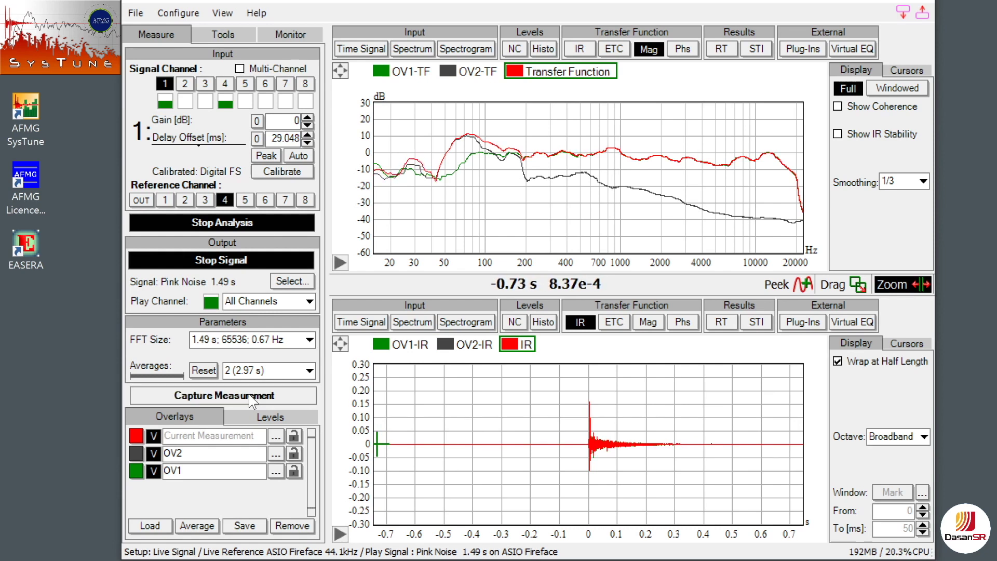
pyautogui.click(250, 264)
pyautogui.click(153, 435)
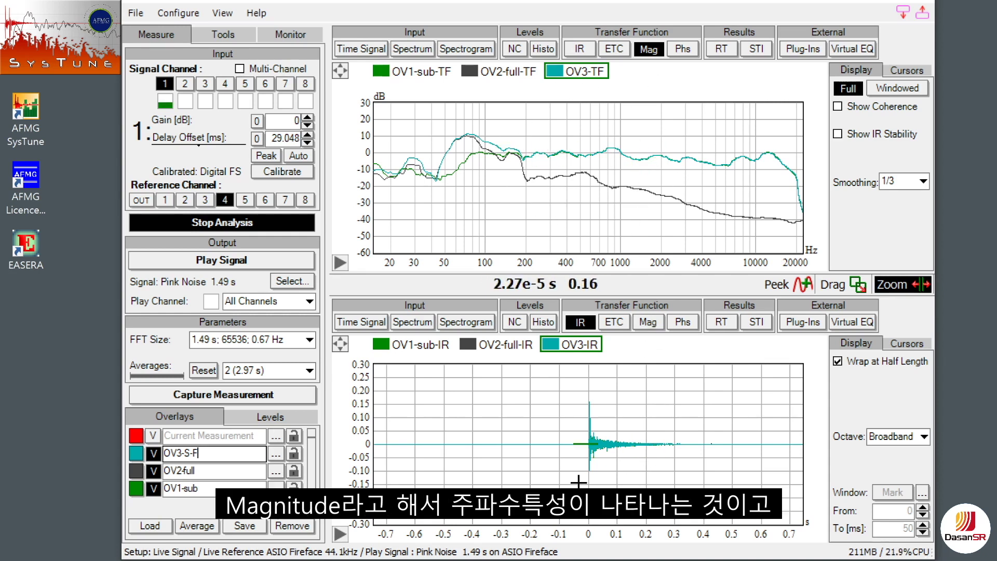
# - Zoom the impulse response to about ±100 ms around zero and display the transfer function phase in the upper graph
pyautogui.click(556, 422)
pyautogui.moveTo(628, 427); pyautogui.dragTo(630, 427)
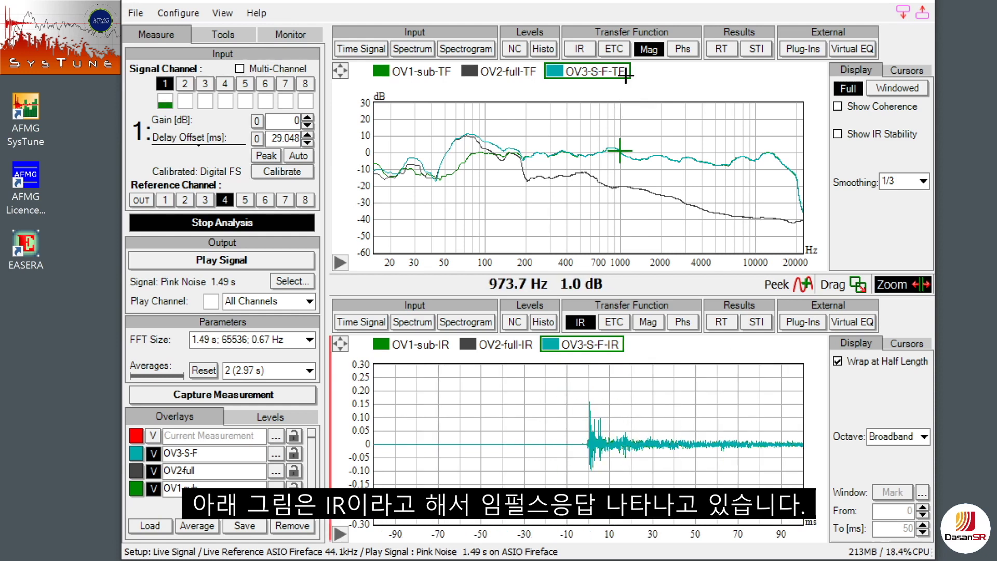
pyautogui.click(683, 49)
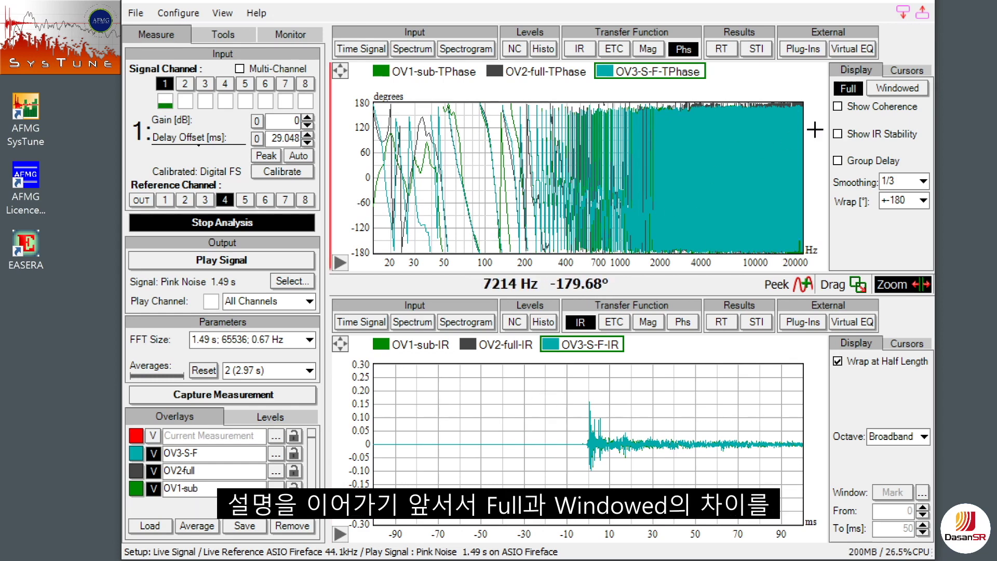
# - Compare the Full and Windowed displays of the upper transfer function graph, leaving it set to Windowed
pyautogui.click(898, 89)
pyautogui.click(850, 88)
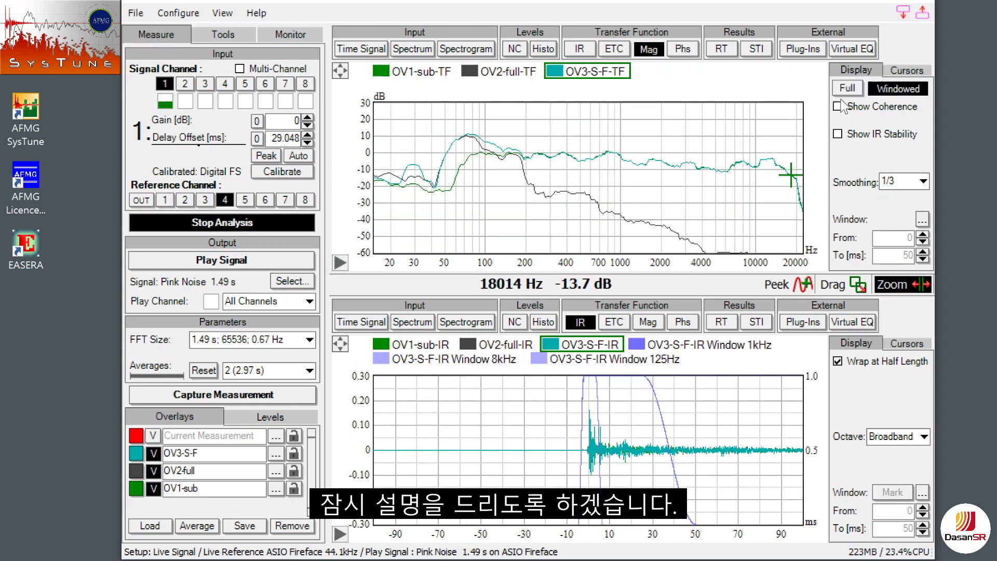
pyautogui.click(849, 88)
pyautogui.click(885, 89)
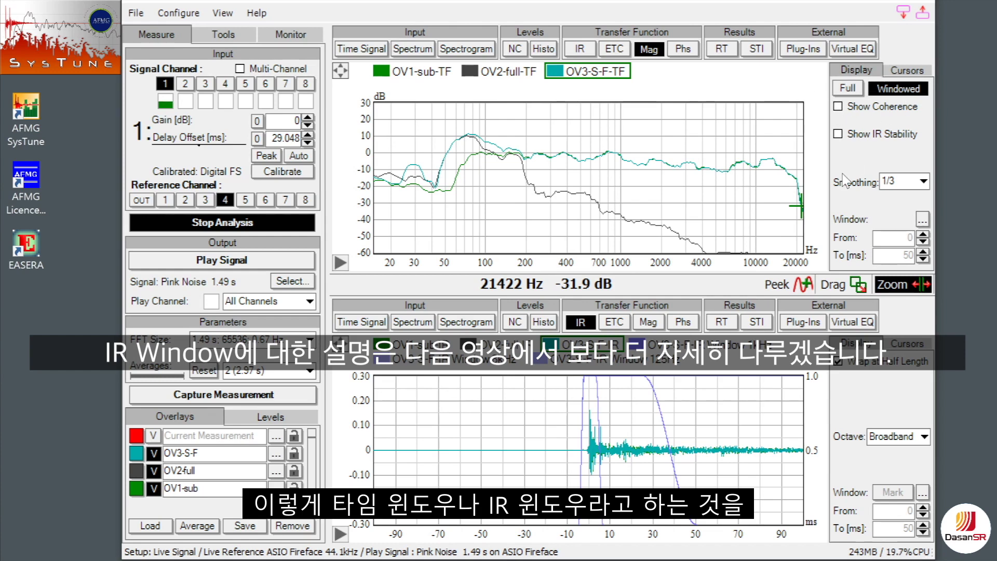
# - Display the phase in the lower graph, and mark the smoothing setting and the low-frequency overlap region on the magnitude graph
pyautogui.click(688, 323)
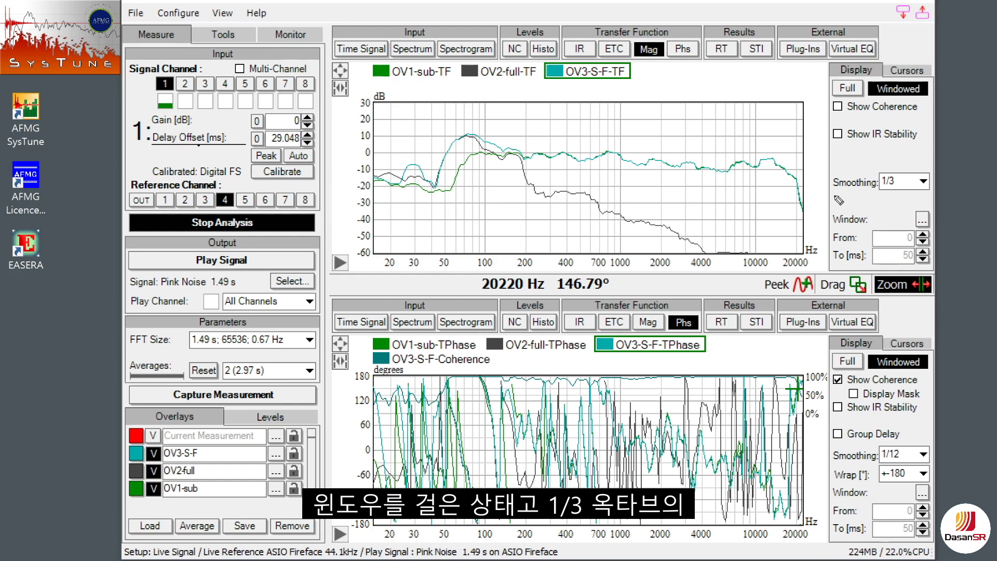
pyautogui.moveTo(833, 196); pyautogui.dragTo(920, 194)
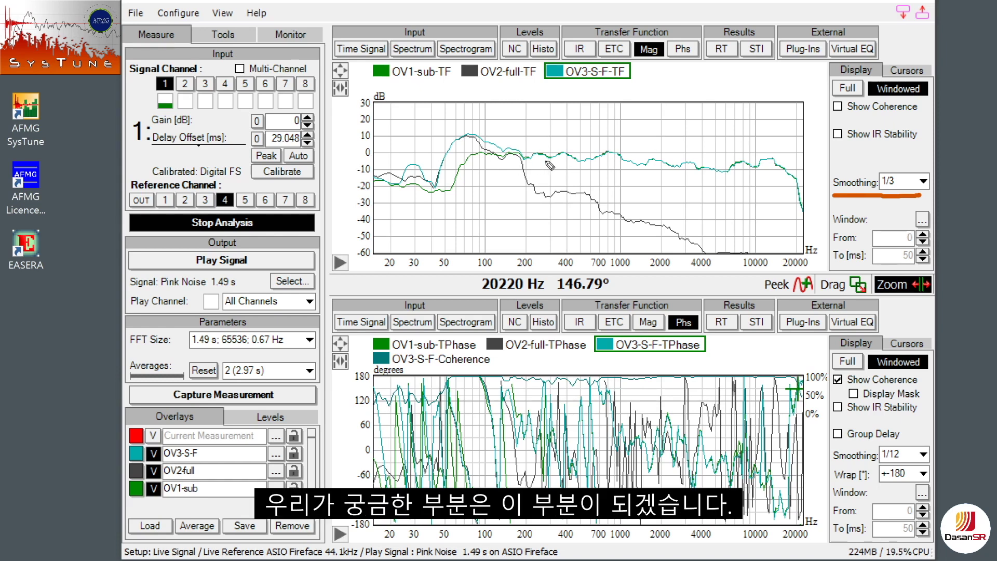
pyautogui.moveTo(540, 197)
pyautogui.mouseDown()
pyautogui.moveTo(483, 206)
pyautogui.moveTo(446, 201)
pyautogui.moveTo(417, 177)
pyautogui.moveTo(418, 133)
pyautogui.moveTo(436, 117)
pyautogui.moveTo(484, 113)
pyautogui.moveTo(523, 124)
pyautogui.moveTo(538, 156)
pyautogui.moveTo(539, 197)
pyautogui.mouseUp()
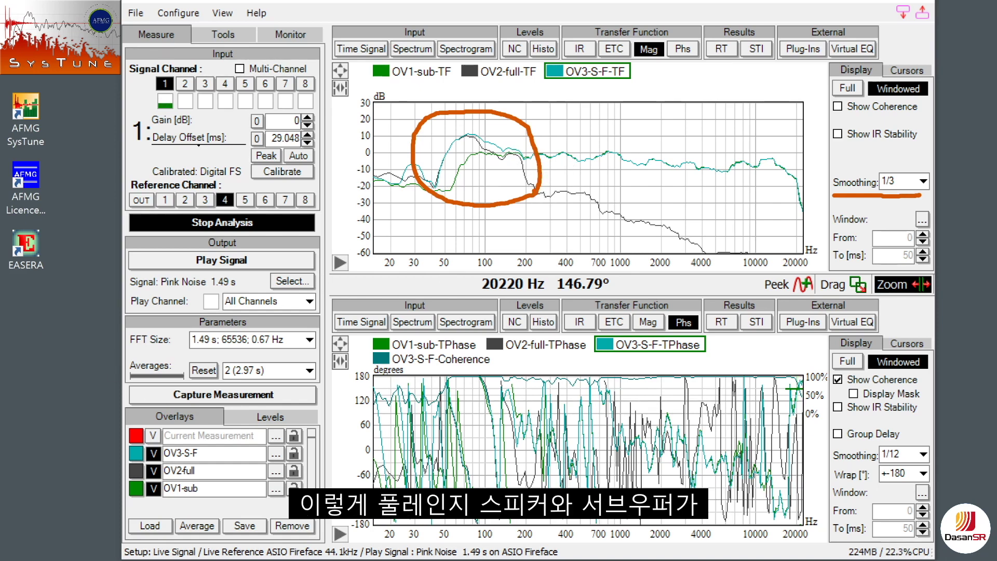
# - Hide the OV3-S-F overlay, annotate the overlap region's phase and expected +6 dB magnitude sum, and clear the drawings
pyautogui.click(153, 453)
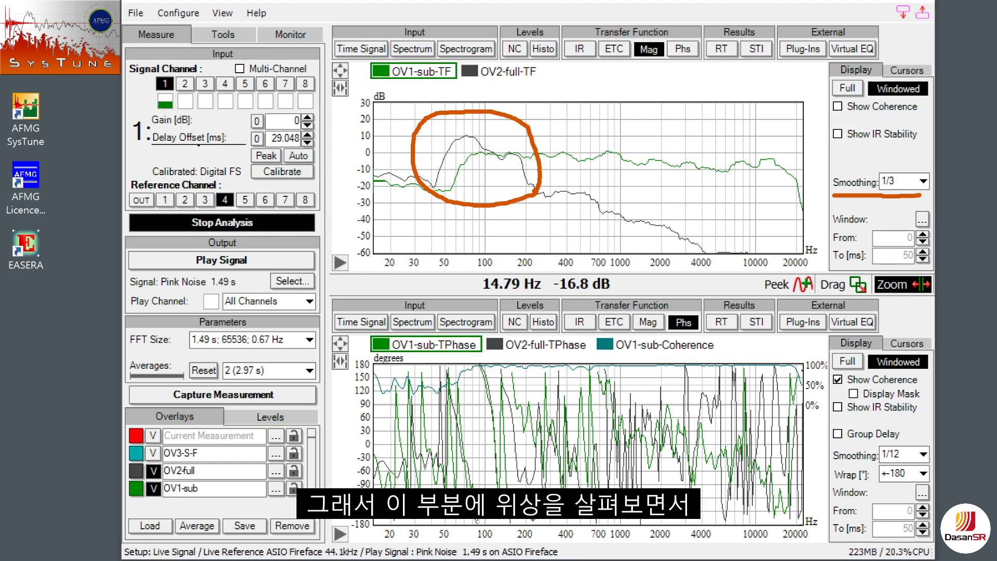
pyautogui.moveTo(453, 485)
pyautogui.mouseDown()
pyautogui.moveTo(445, 397)
pyautogui.moveTo(526, 391)
pyautogui.moveTo(561, 470)
pyautogui.moveTo(554, 486)
pyautogui.mouseUp()
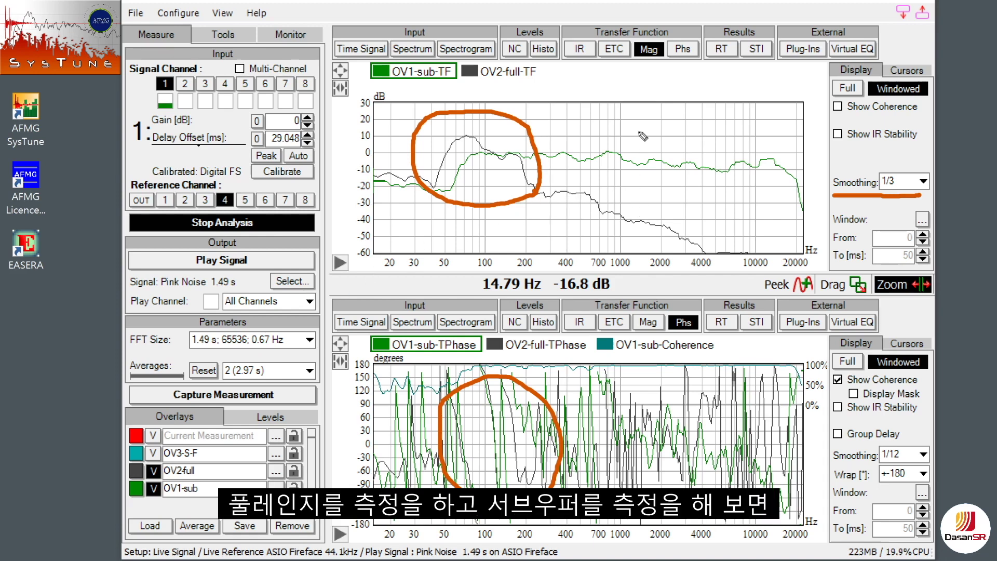
pyautogui.moveTo(639, 126)
pyautogui.mouseDown()
pyautogui.moveTo(619, 152)
pyautogui.moveTo(628, 155)
pyautogui.moveTo(613, 136)
pyautogui.moveTo(603, 177)
pyautogui.moveTo(593, 200)
pyautogui.mouseUp()
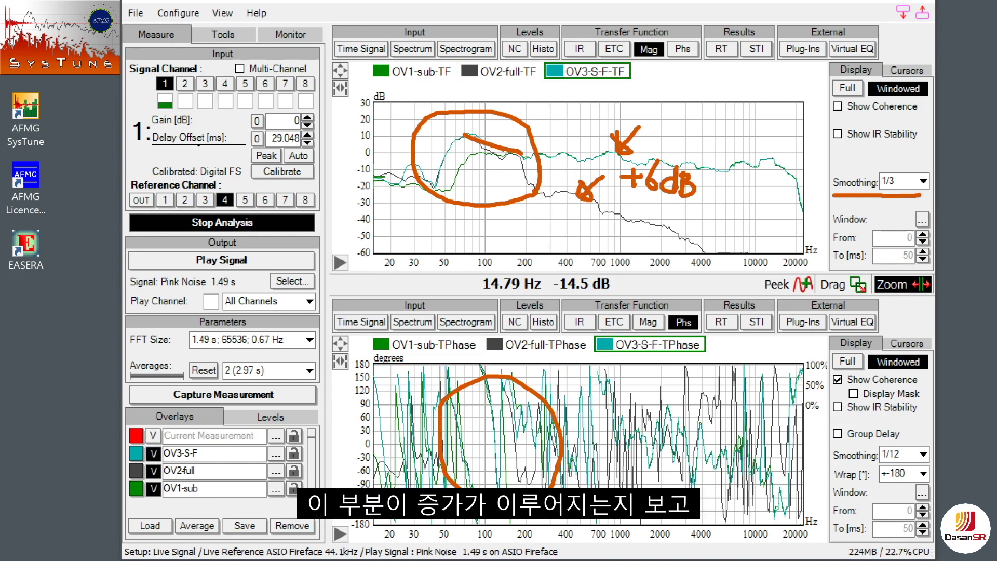
pyautogui.press('e')
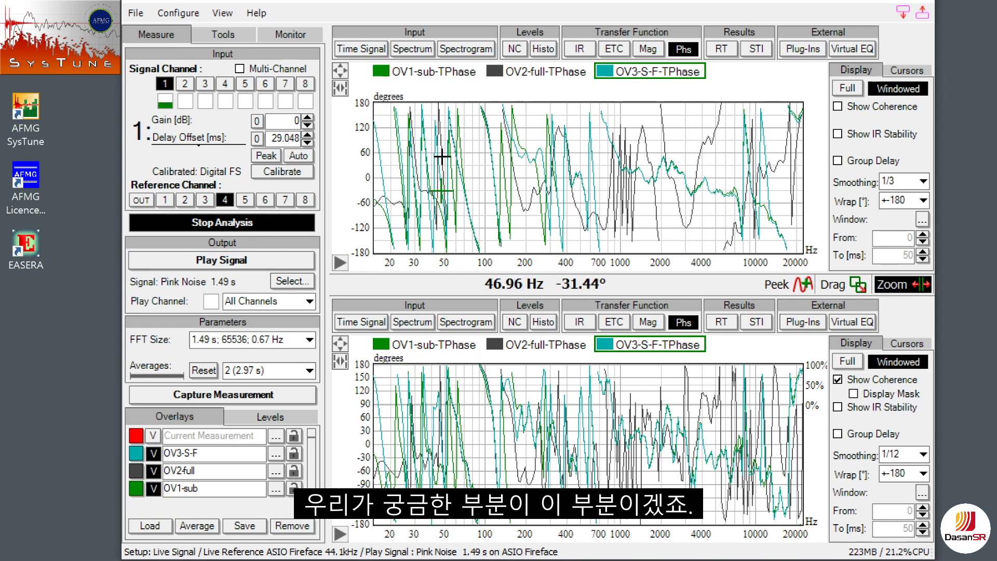
# - Zoom the upper phase graph to about 50–200 Hz and display the transfer function magnitude in the lower graph
pyautogui.moveTo(442, 157); pyautogui.dragTo(519, 156)
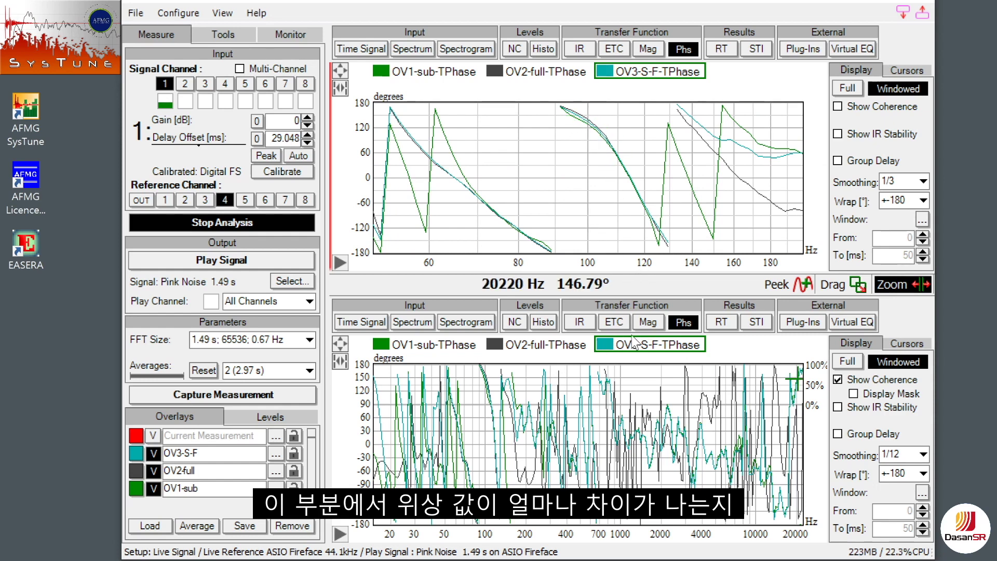
pyautogui.click(648, 323)
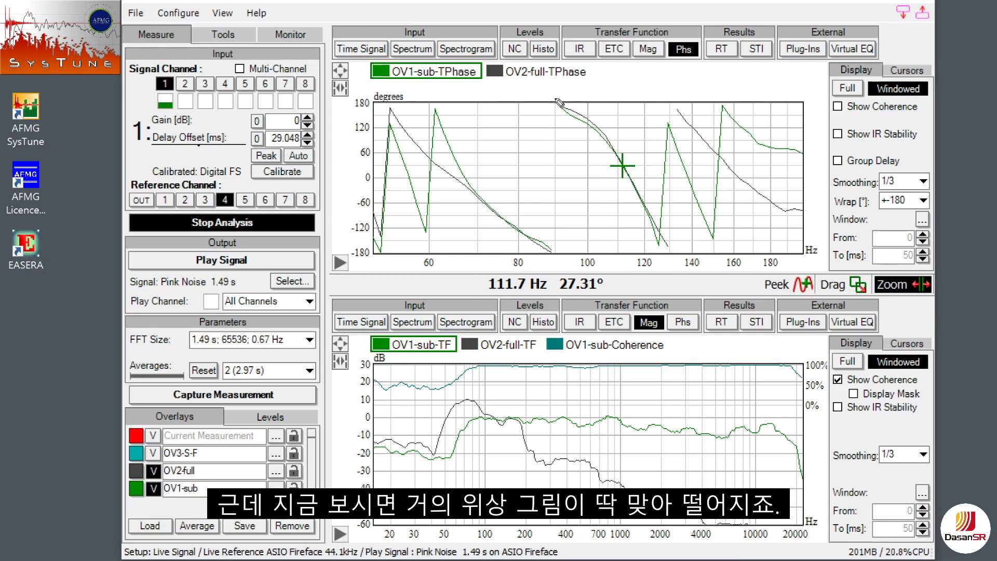
# - Trace the overlapping subwoofer and full-range phase curves, and compare them with the OV3-S-F overlay in phase and magnitude
pyautogui.moveTo(544, 102)
pyautogui.mouseDown()
pyautogui.moveTo(600, 138)
pyautogui.moveTo(662, 235)
pyautogui.mouseUp()
pyautogui.moveTo(455, 171)
pyautogui.mouseDown()
pyautogui.moveTo(498, 223)
pyautogui.moveTo(581, 266)
pyautogui.mouseUp()
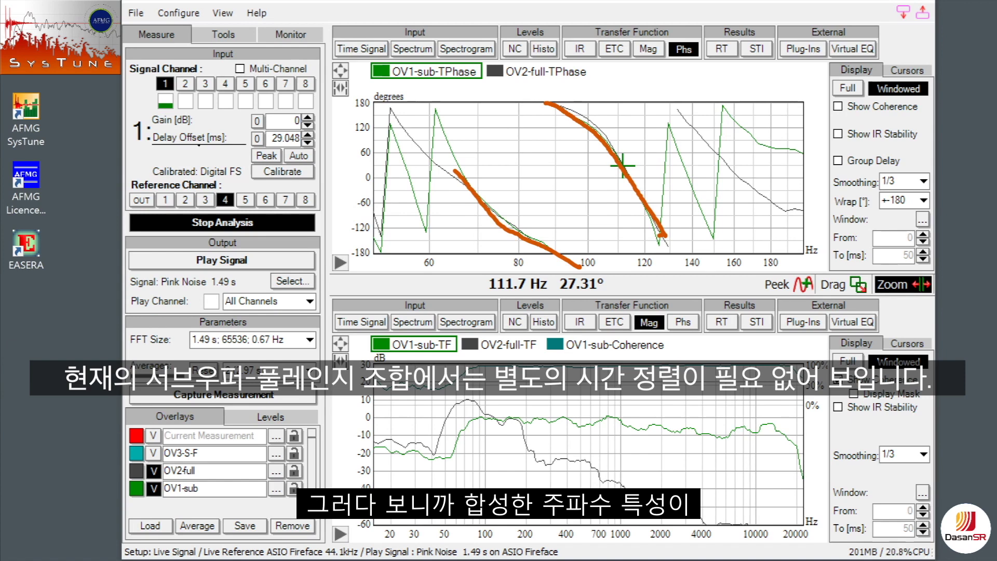
pyautogui.click(153, 453)
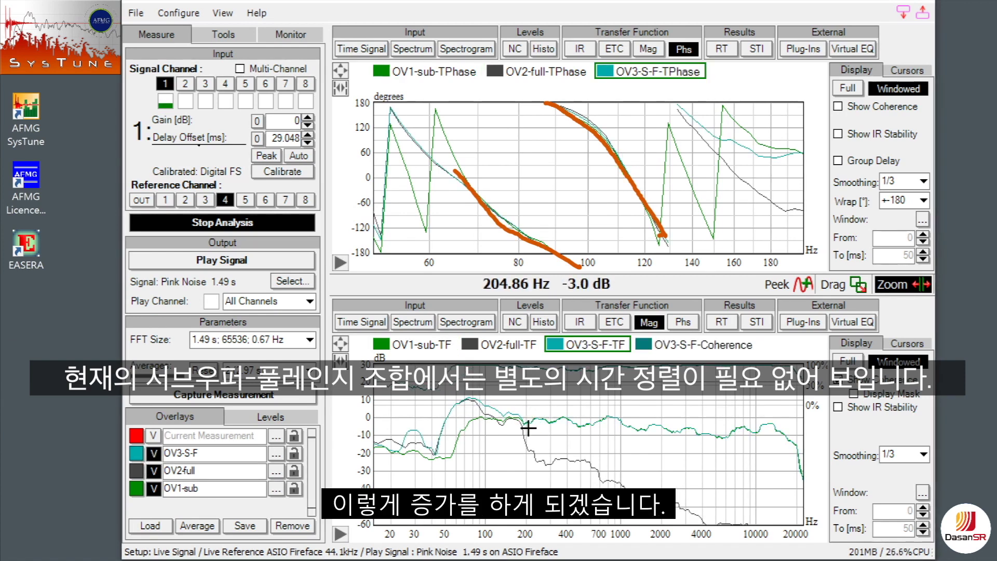
pyautogui.click(648, 49)
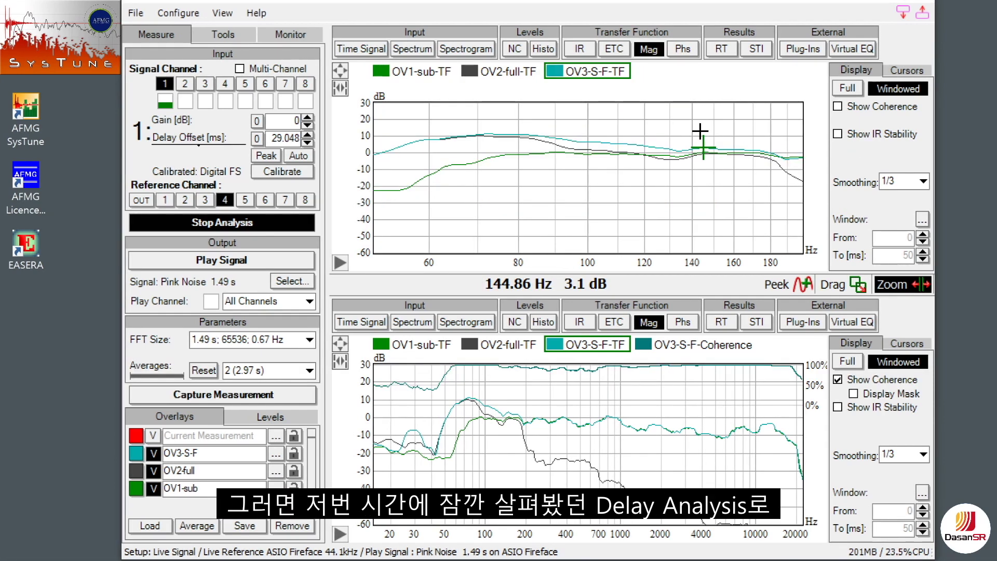
# - Open the Delay Analysis and set OV2-full as the reference overlay and OV1-sub as the delay overlay
pyautogui.click(858, 50)
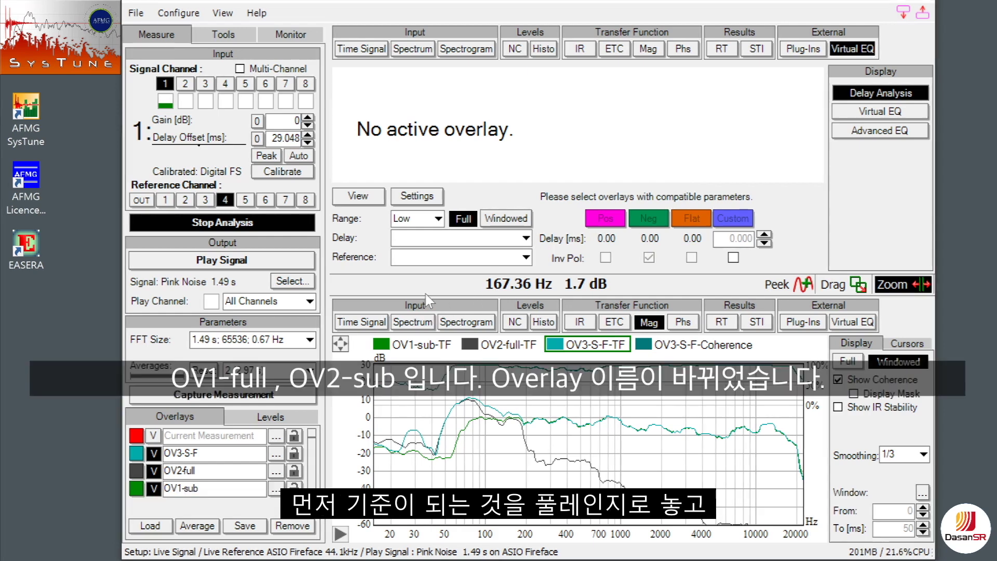
pyautogui.click(424, 257)
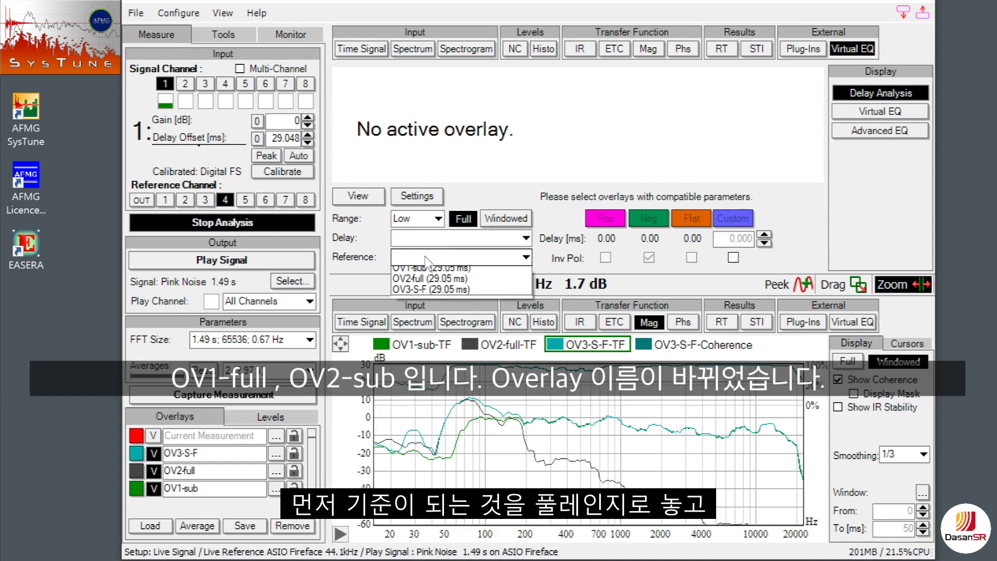
pyautogui.click(433, 283)
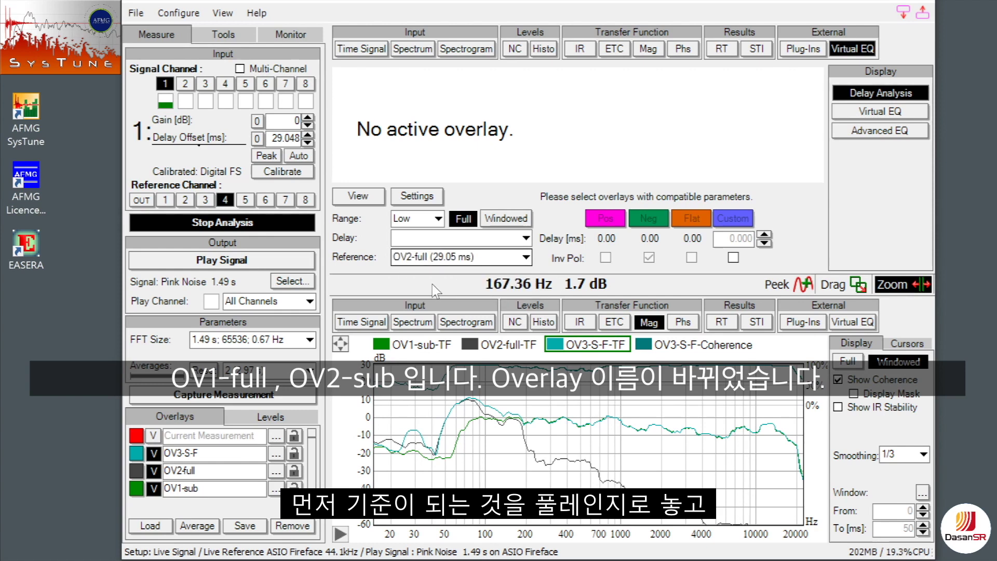
pyautogui.click(426, 243)
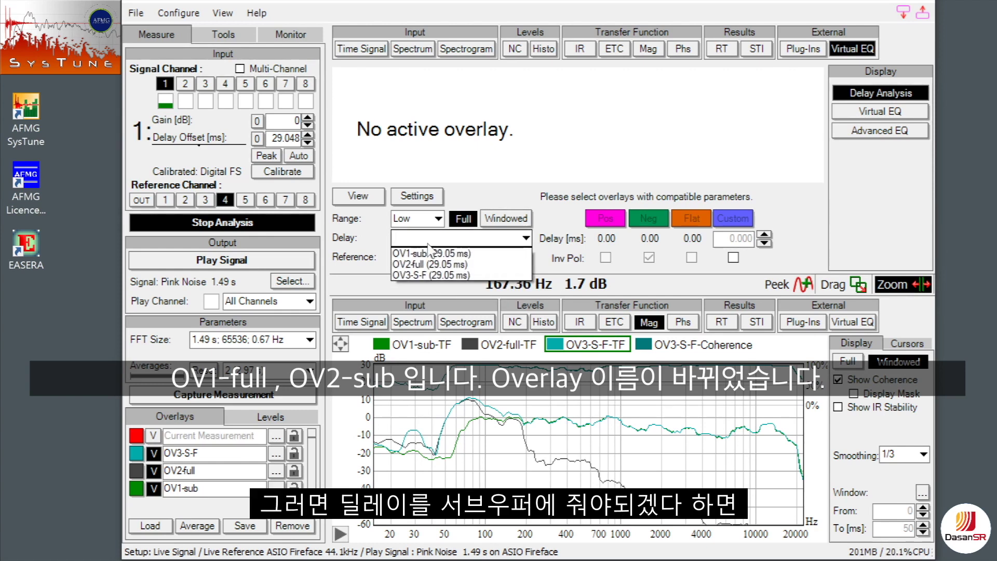
pyautogui.click(431, 254)
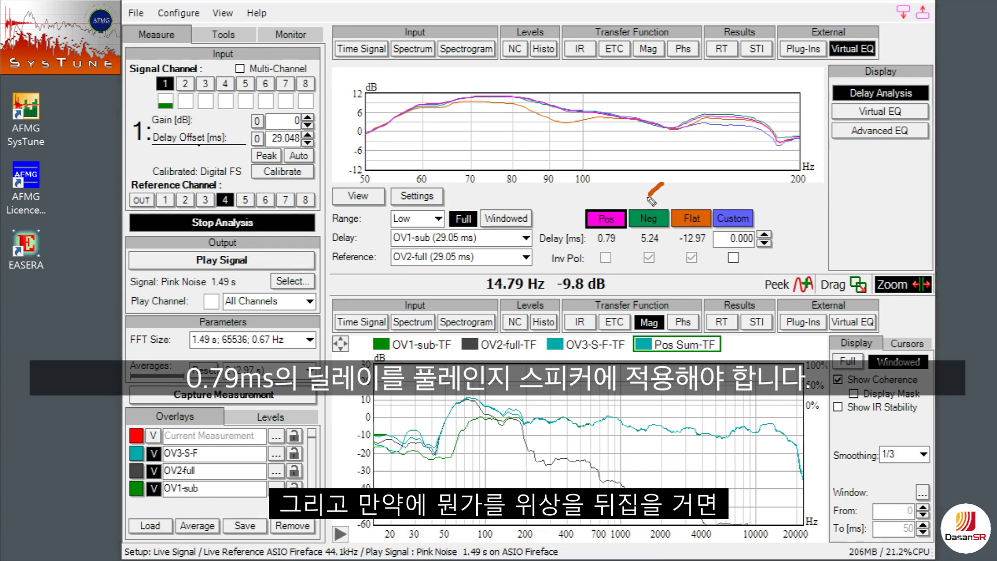
# - Mark the Neg option with its delay value and the sign of the Pos delay in the Delay Analysis
pyautogui.moveTo(637, 192)
pyautogui.mouseDown()
pyautogui.moveTo(663, 183)
pyautogui.moveTo(642, 192)
pyautogui.moveTo(660, 204)
pyautogui.mouseUp()
pyautogui.moveTo(642, 248); pyautogui.dragTo(664, 247)
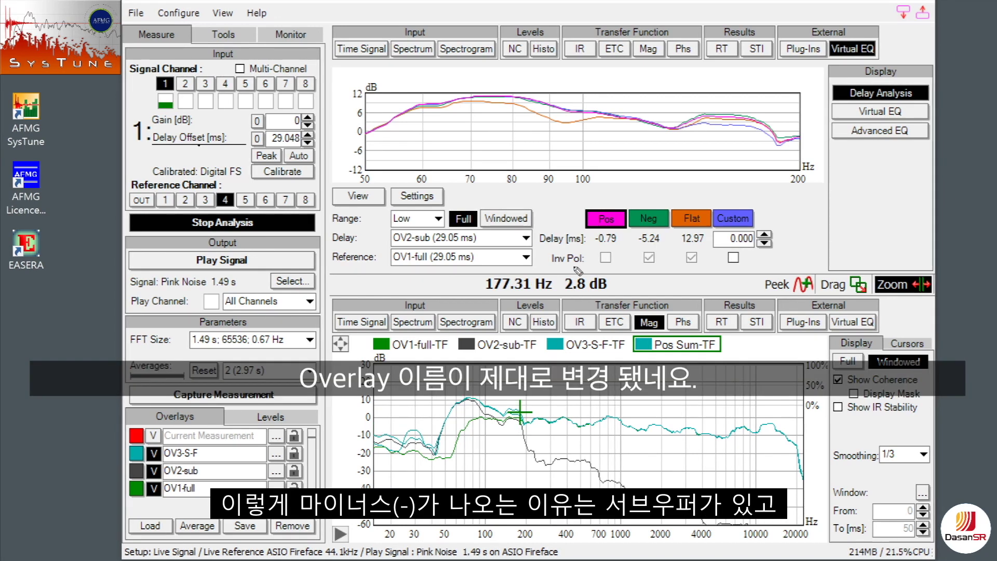
pyautogui.moveTo(580, 249); pyautogui.dragTo(590, 250)
# - Sketch a full-range speaker mounted above a subwoofer and a microphone stand over the lower graph, with an arrow from each speaker
pyautogui.moveTo(442, 420)
pyautogui.mouseDown()
pyautogui.moveTo(445, 454)
pyautogui.moveTo(483, 452)
pyautogui.moveTo(450, 418)
pyautogui.moveTo(462, 421)
pyautogui.moveTo(466, 382)
pyautogui.moveTo(448, 369)
pyautogui.moveTo(447, 347)
pyautogui.moveTo(473, 349)
pyautogui.moveTo(477, 360)
pyautogui.moveTo(461, 367)
pyautogui.mouseUp()
pyautogui.moveTo(625, 362)
pyautogui.mouseDown()
pyautogui.moveTo(631, 452)
pyautogui.moveTo(621, 459)
pyautogui.moveTo(641, 453)
pyautogui.mouseUp()
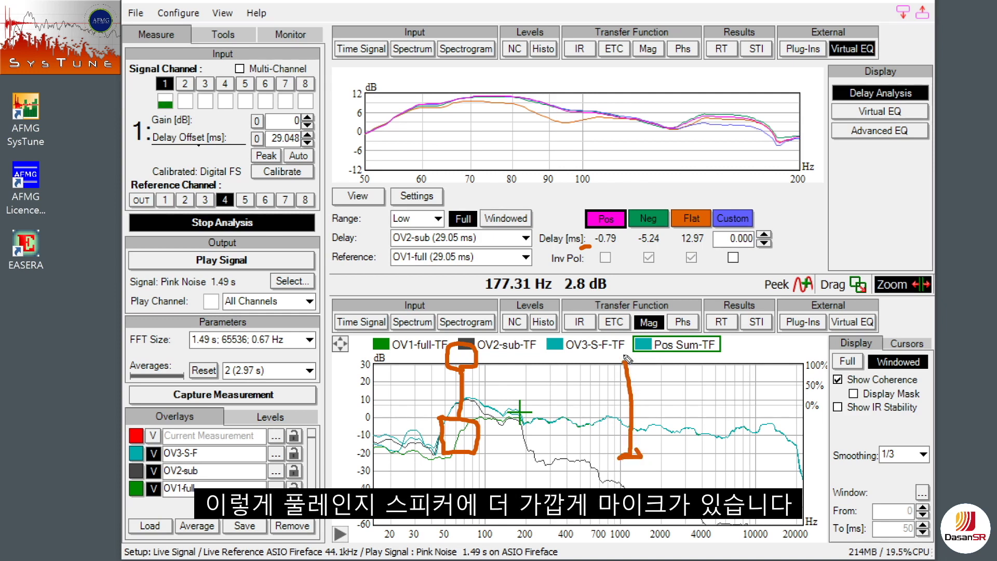
pyautogui.moveTo(619, 368); pyautogui.dragTo(633, 364)
pyautogui.moveTo(485, 359)
pyautogui.mouseDown()
pyautogui.moveTo(601, 357)
pyautogui.moveTo(592, 365)
pyautogui.mouseUp()
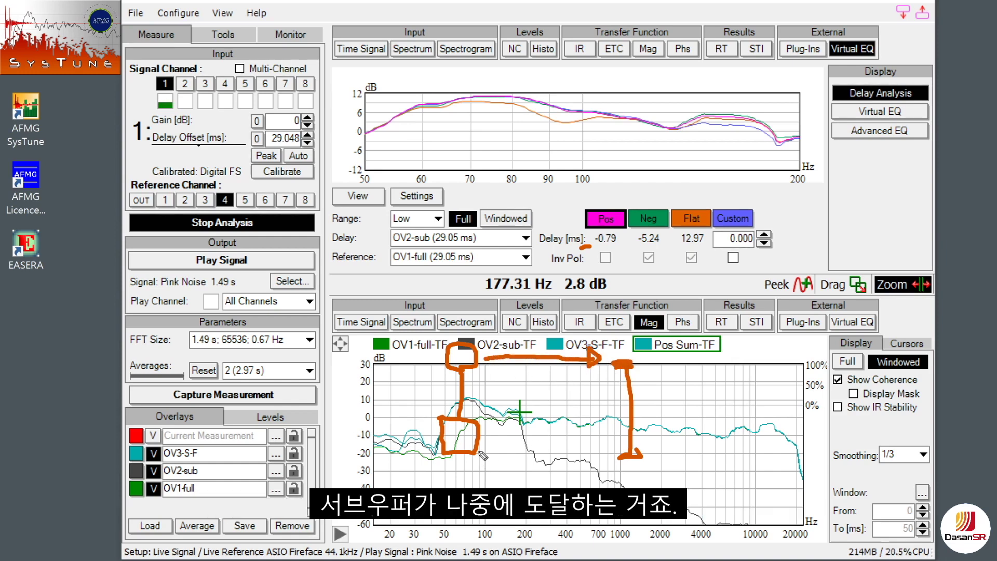
pyautogui.moveTo(476, 450)
pyautogui.mouseDown()
pyautogui.moveTo(593, 381)
pyautogui.moveTo(589, 393)
pyautogui.mouseUp()
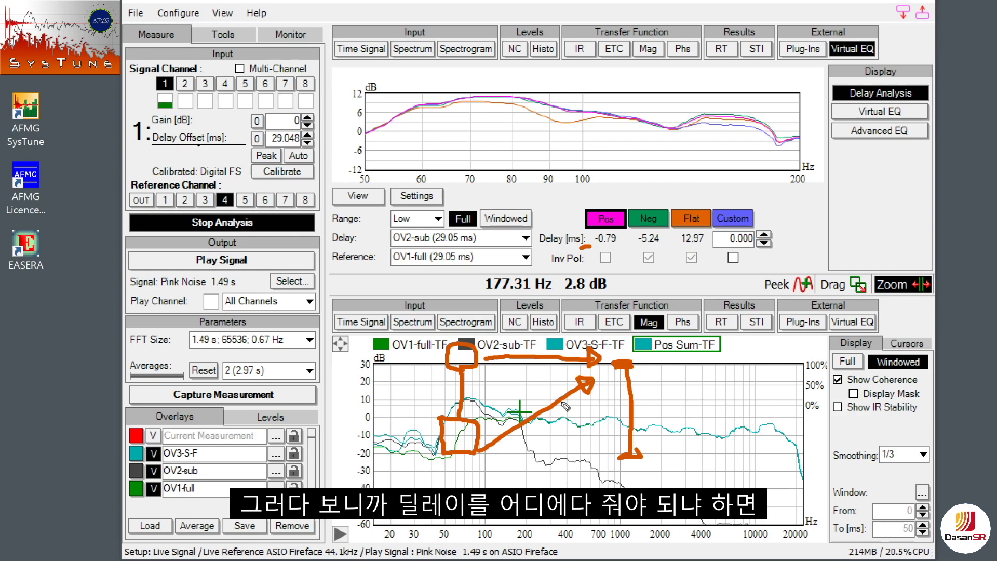
# - Swap the overlays in the Delay Analysis, setting OV2-sub as the reference and OV1-full as the delay overlay
pyautogui.moveTo(511, 326)
pyautogui.mouseDown()
pyautogui.moveTo(480, 342)
pyautogui.moveTo(495, 345)
pyautogui.moveTo(479, 331)
pyautogui.mouseUp()
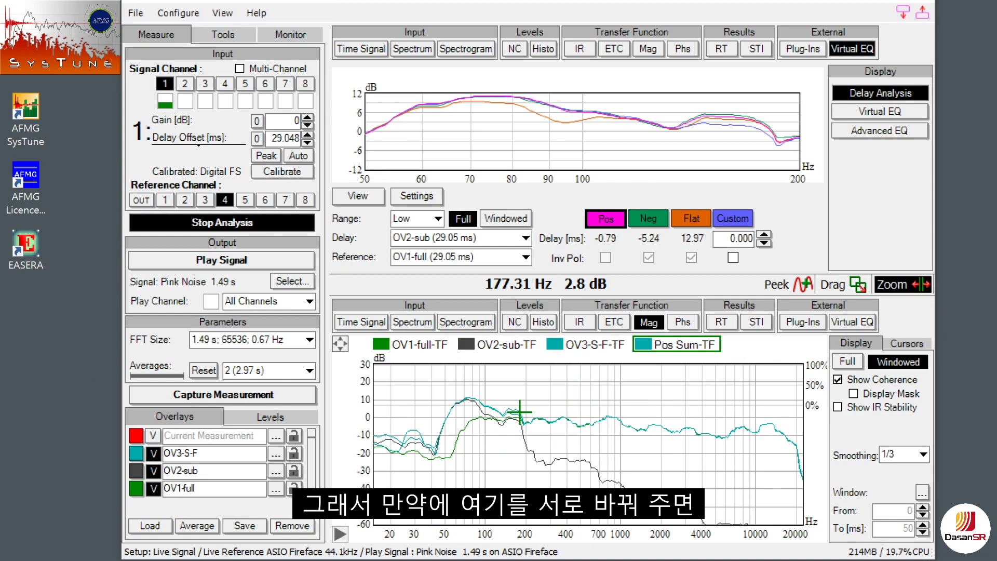
pyautogui.click(439, 257)
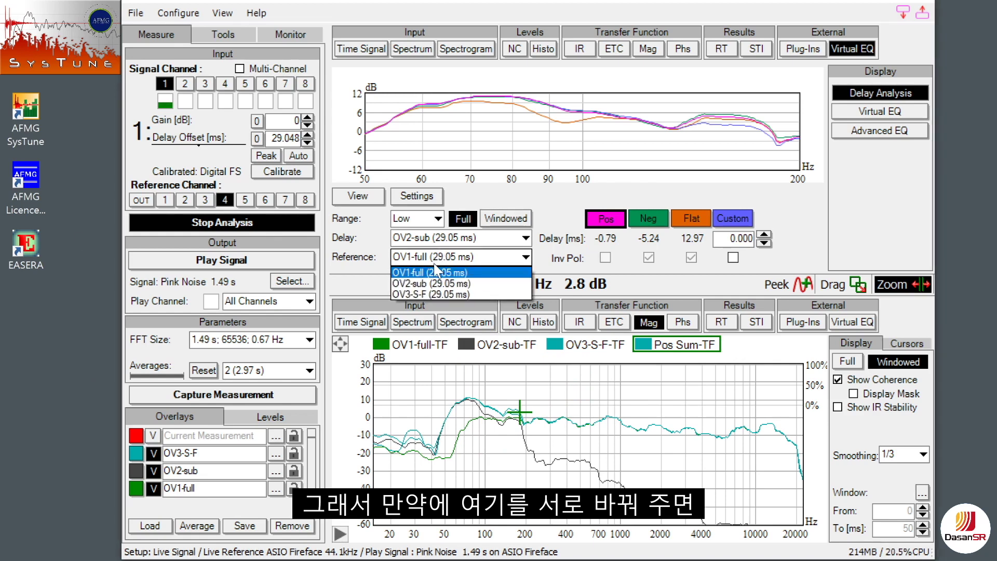
pyautogui.click(434, 283)
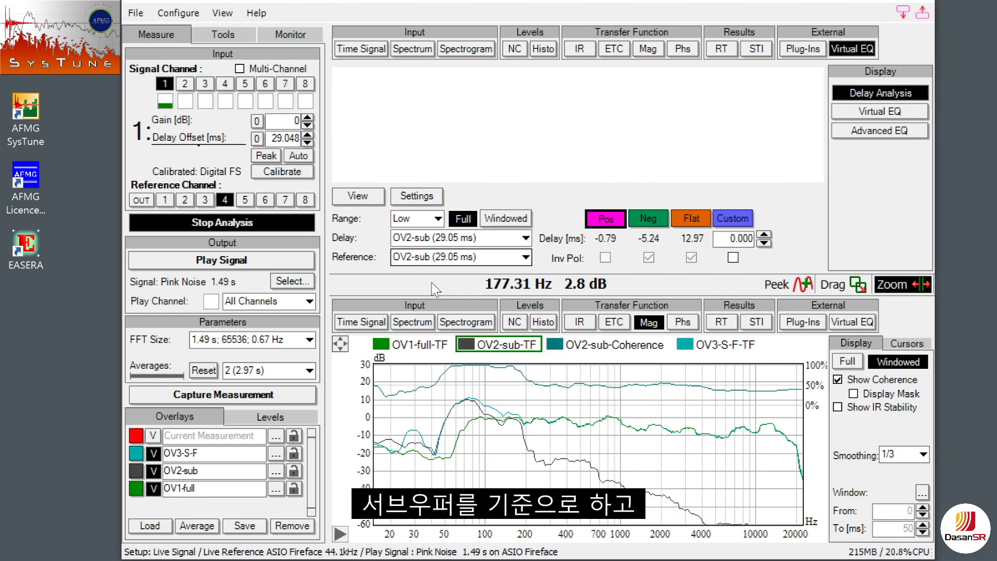
pyautogui.click(435, 239)
pyautogui.click(432, 250)
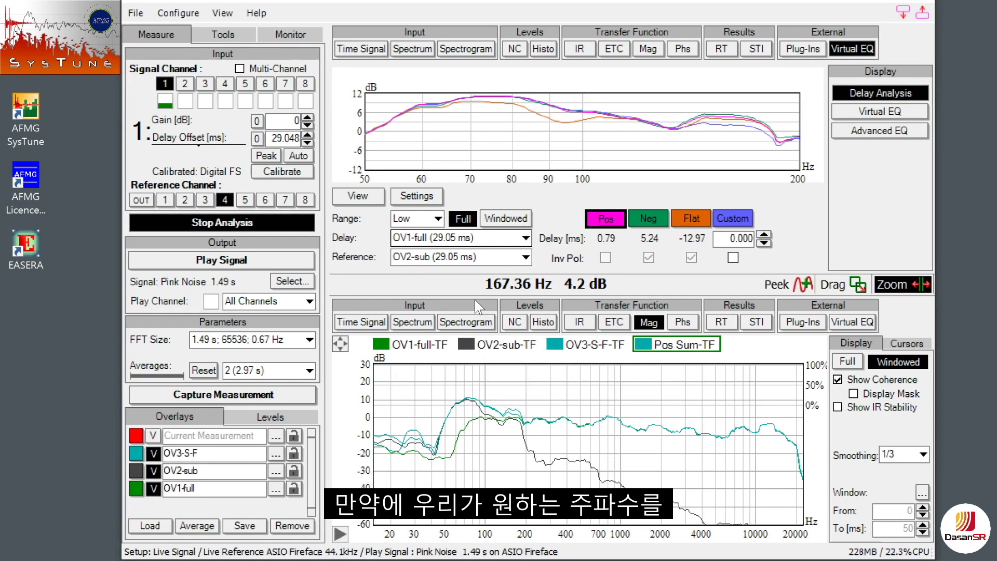
# - Set the custom center frequency of the Delay Analysis to 100 Hz
pyautogui.click(421, 221)
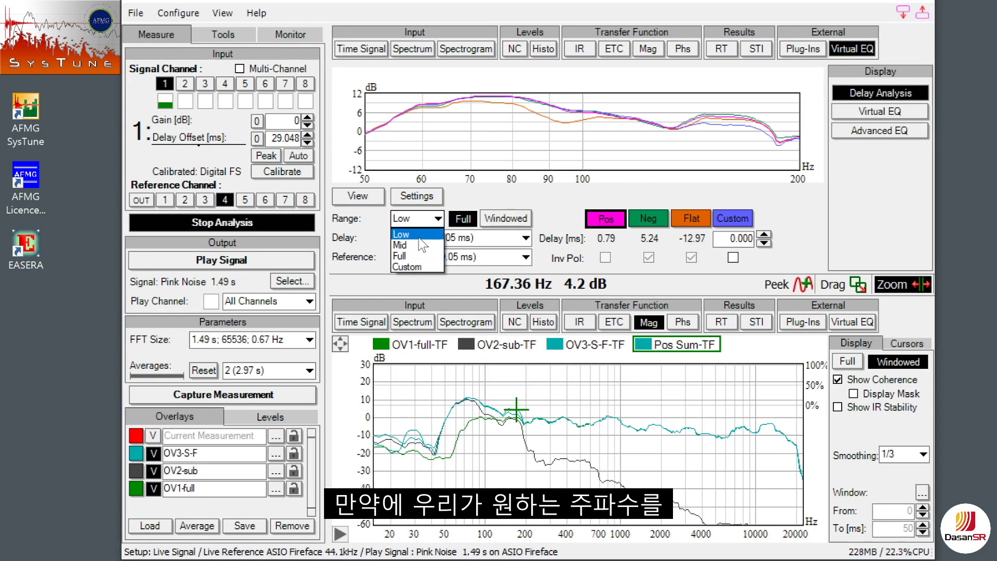
pyautogui.click(440, 225)
pyautogui.click(424, 195)
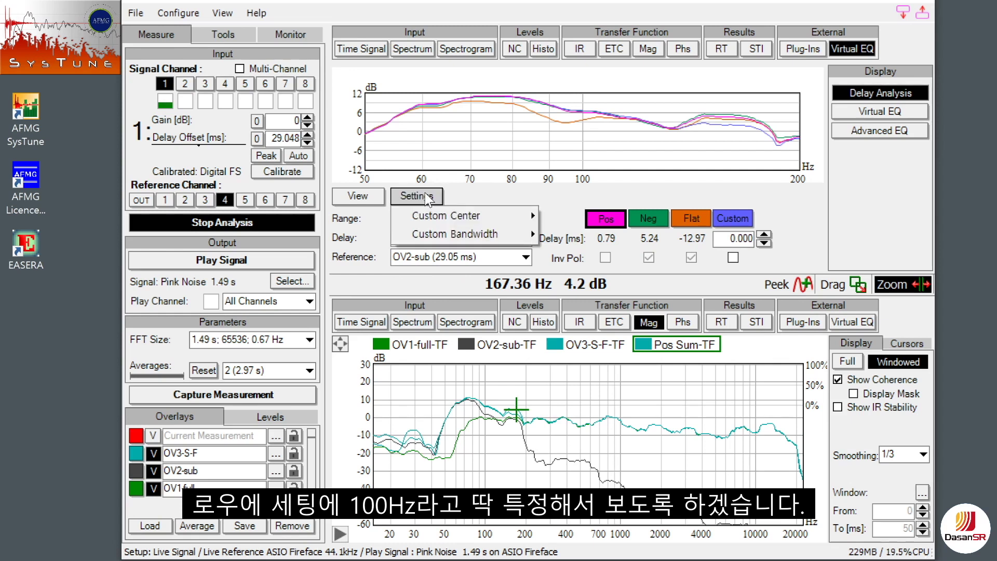
pyautogui.moveTo(440, 219)
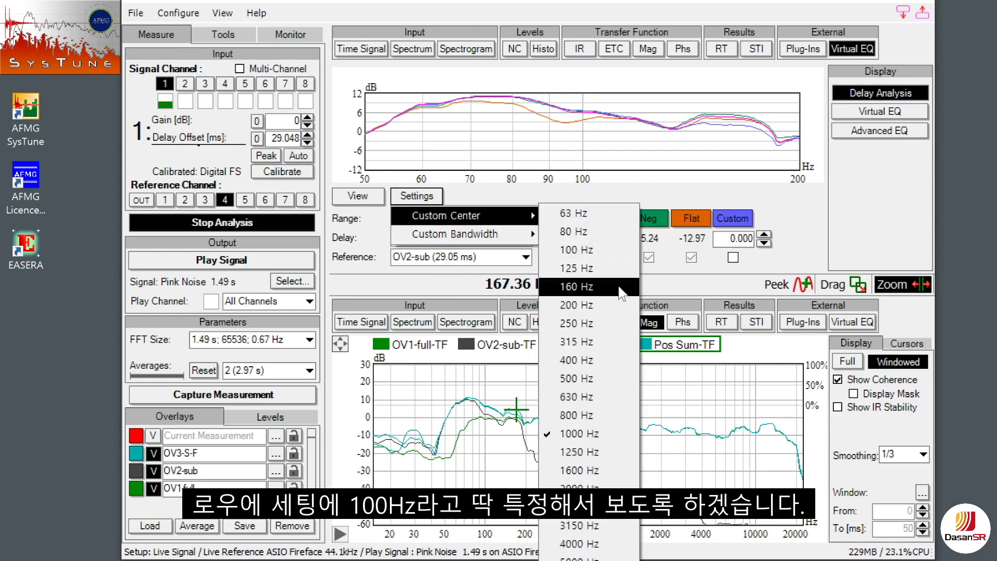
pyautogui.click(611, 252)
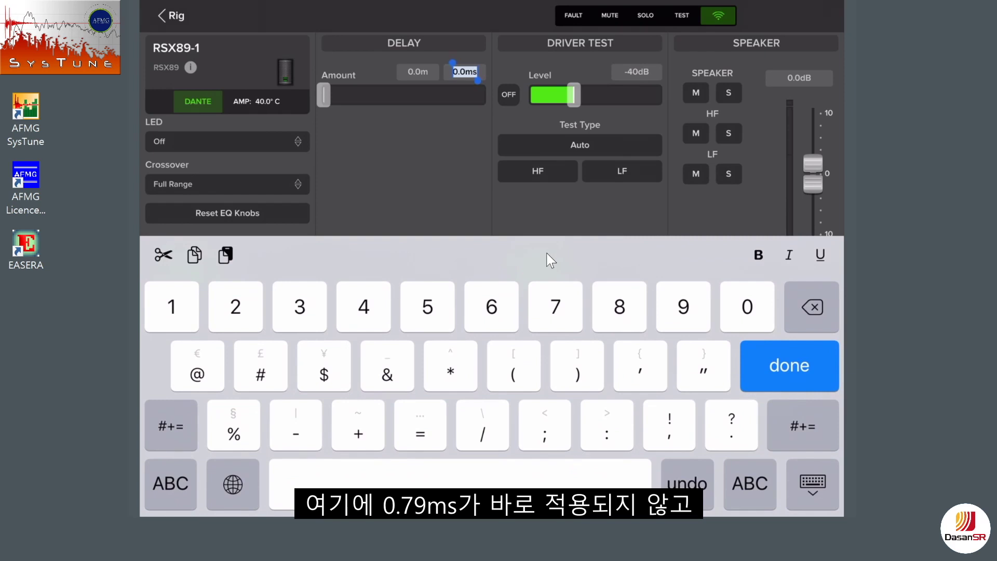
# - In the speaker control app, enter a 0.79 ms delay for the full-range speaker RSX89-1 and mark the applied delay amount
pyautogui.write('0.79')
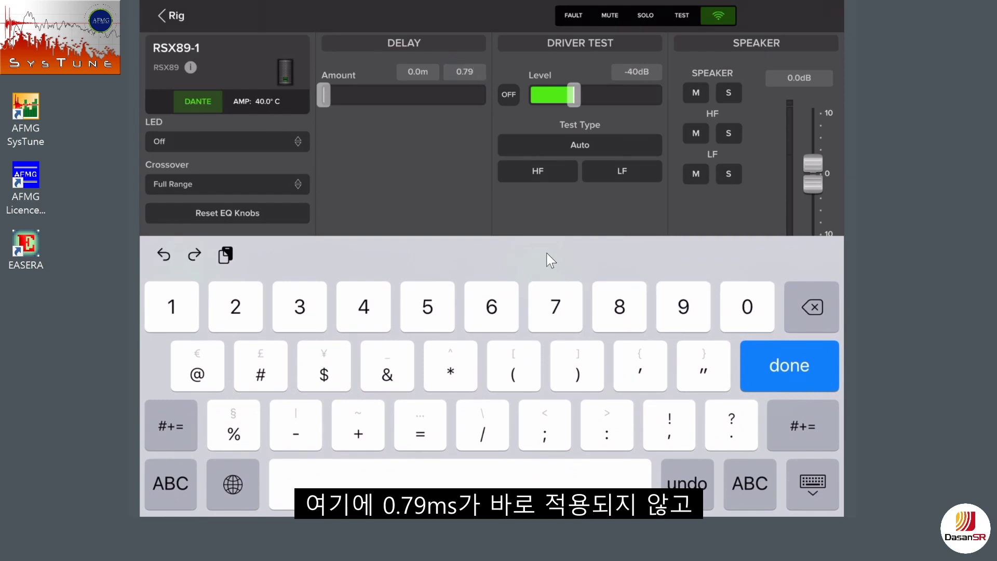
pyautogui.press('Return')
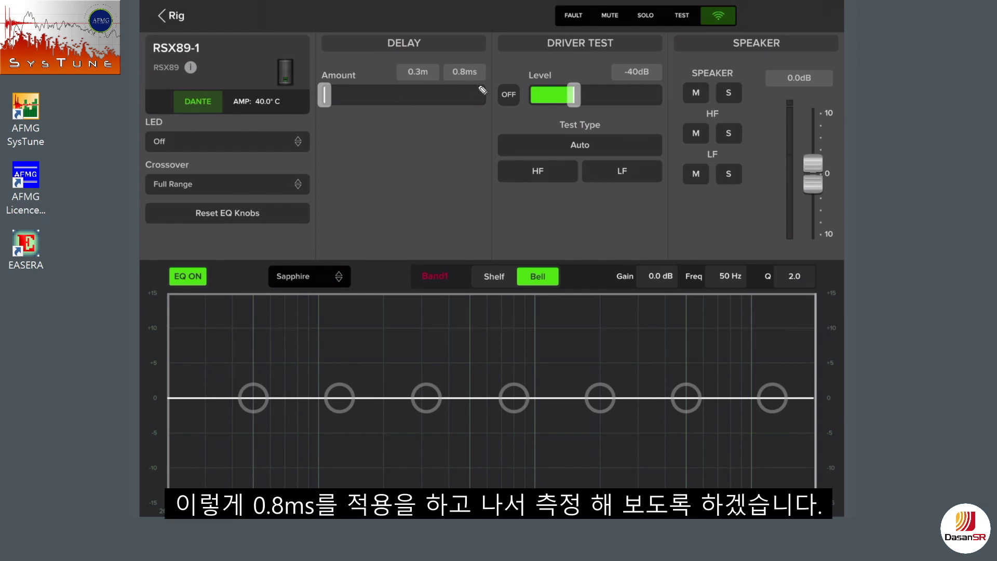
pyautogui.moveTo(482, 90)
pyautogui.mouseDown()
pyautogui.moveTo(442, 71)
pyautogui.moveTo(458, 47)
pyautogui.moveTo(484, 54)
pyautogui.moveTo(479, 95)
pyautogui.mouseUp()
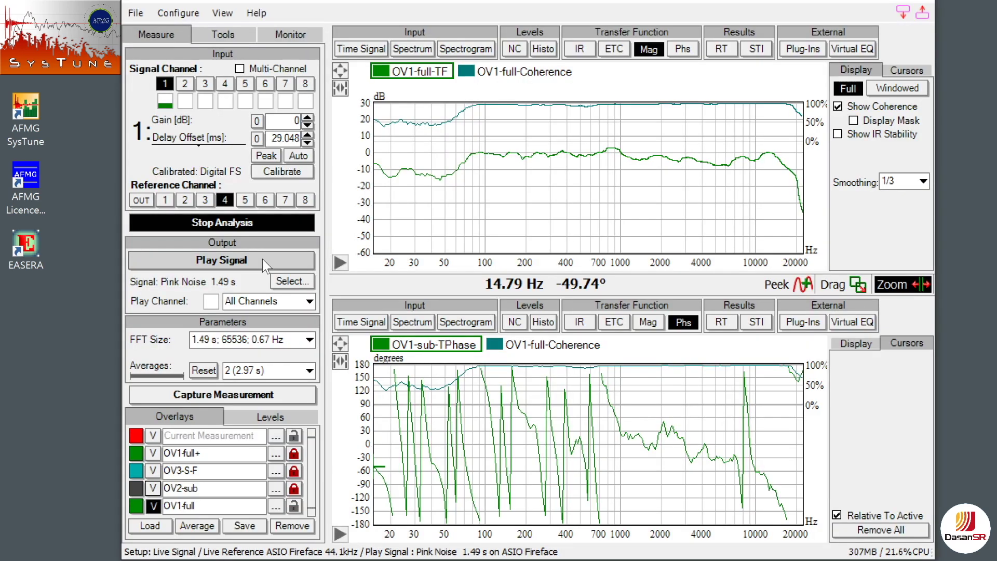
# - Play the pink noise, show the current measurement over OV1-full, capture it as an overlay and stop the signal
pyautogui.click(263, 260)
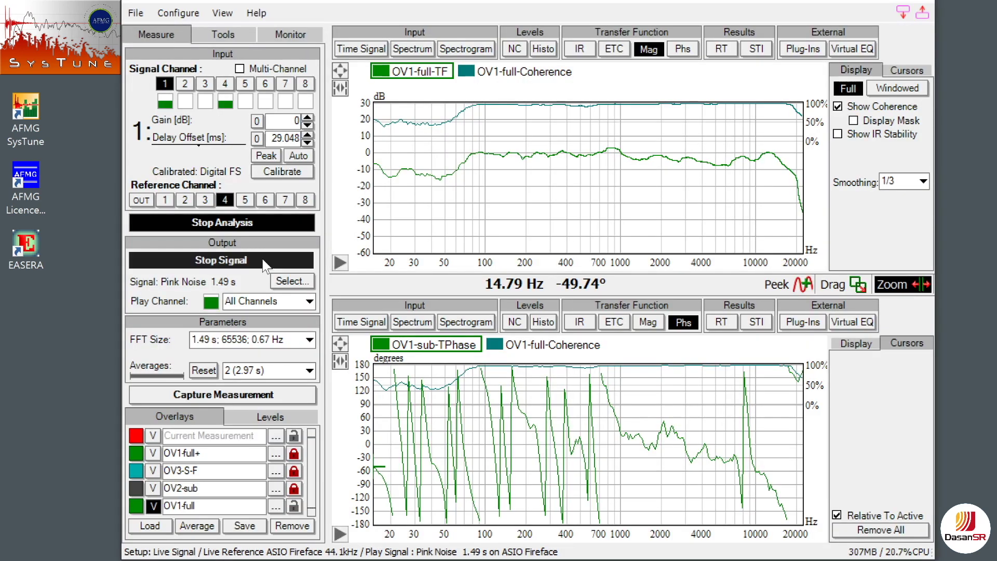
pyautogui.click(154, 436)
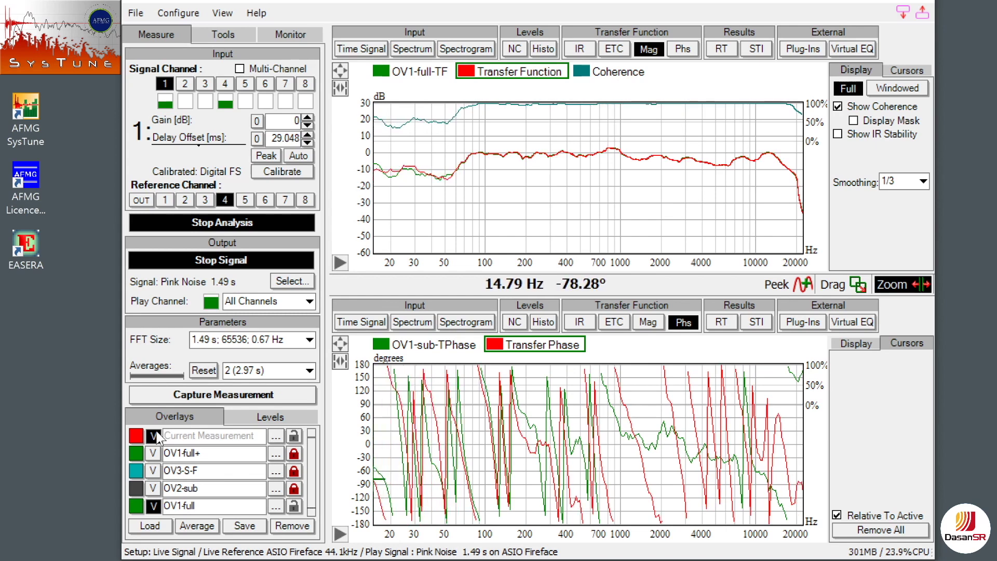
pyautogui.click(238, 391)
pyautogui.click(238, 262)
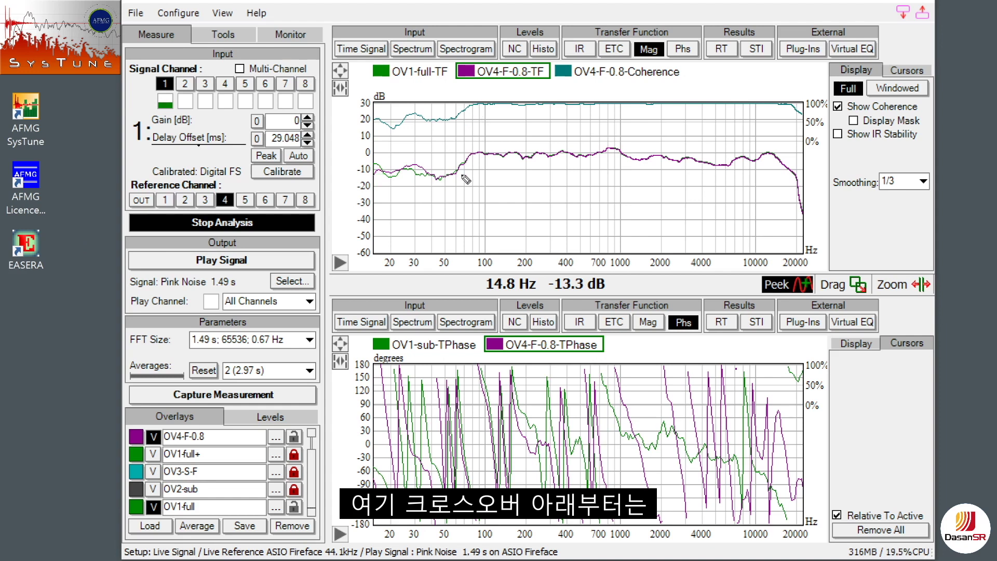
# - Circle and cross out the low-frequency range below the crossover, and compare the Windowed and Full magnitude displays
pyautogui.moveTo(457, 201)
pyautogui.mouseDown()
pyautogui.moveTo(415, 197)
pyautogui.moveTo(387, 177)
pyautogui.moveTo(382, 137)
pyautogui.moveTo(403, 104)
pyautogui.moveTo(436, 95)
pyautogui.moveTo(451, 103)
pyautogui.moveTo(462, 140)
pyautogui.moveTo(456, 202)
pyautogui.mouseUp()
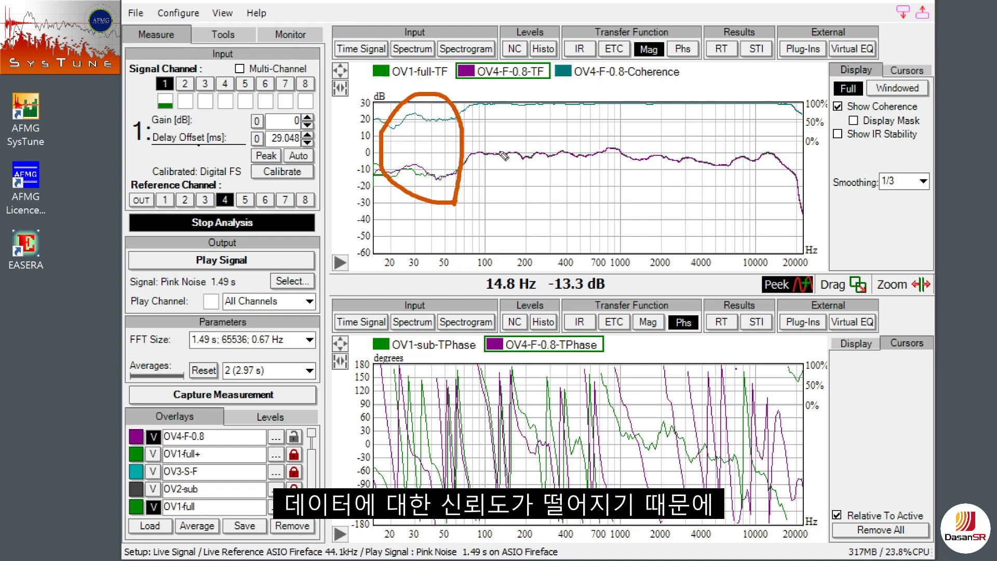
pyautogui.moveTo(423, 165)
pyautogui.mouseDown()
pyautogui.moveTo(440, 182)
pyautogui.moveTo(424, 183)
pyautogui.mouseUp()
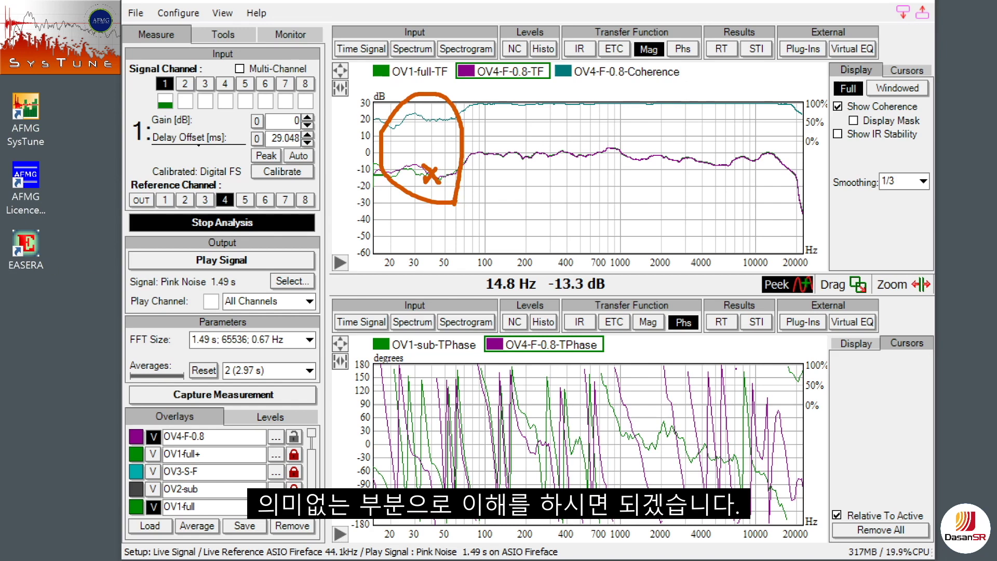
pyautogui.click(914, 88)
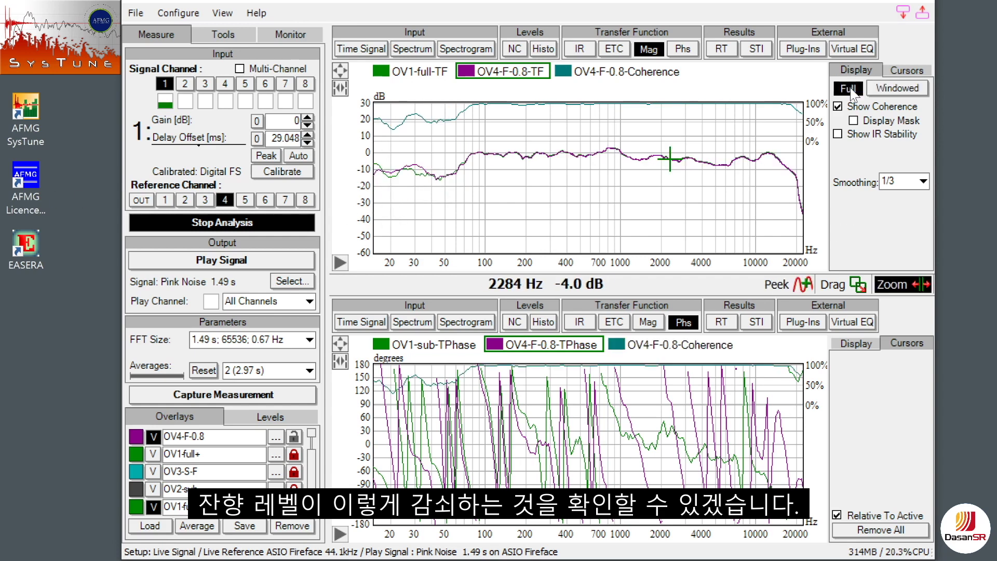
pyautogui.click(850, 89)
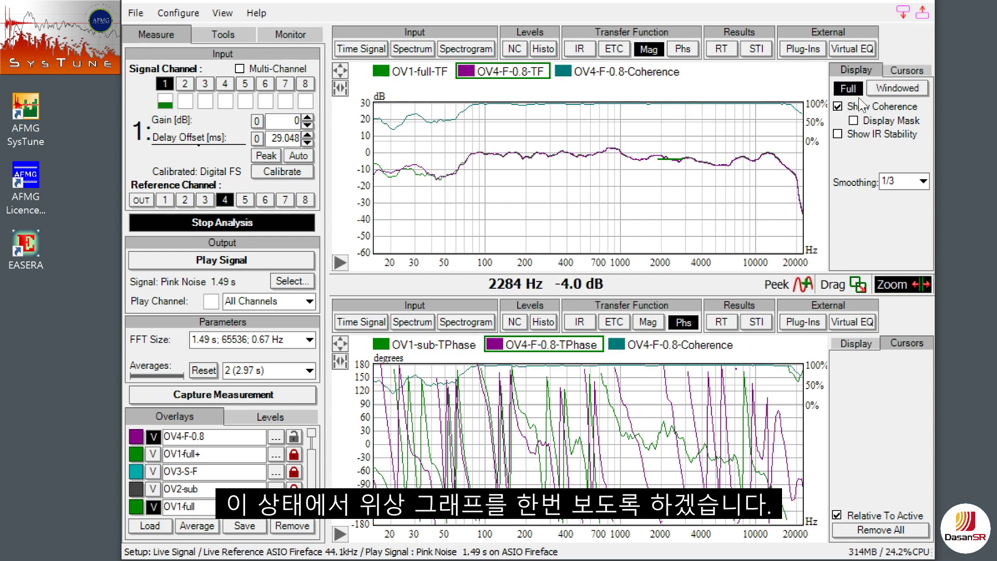
# - Show the phase curves in the upper graph for about 50 to 200 Hz and open the Delay Analysis in the lower pane
pyautogui.click(682, 51)
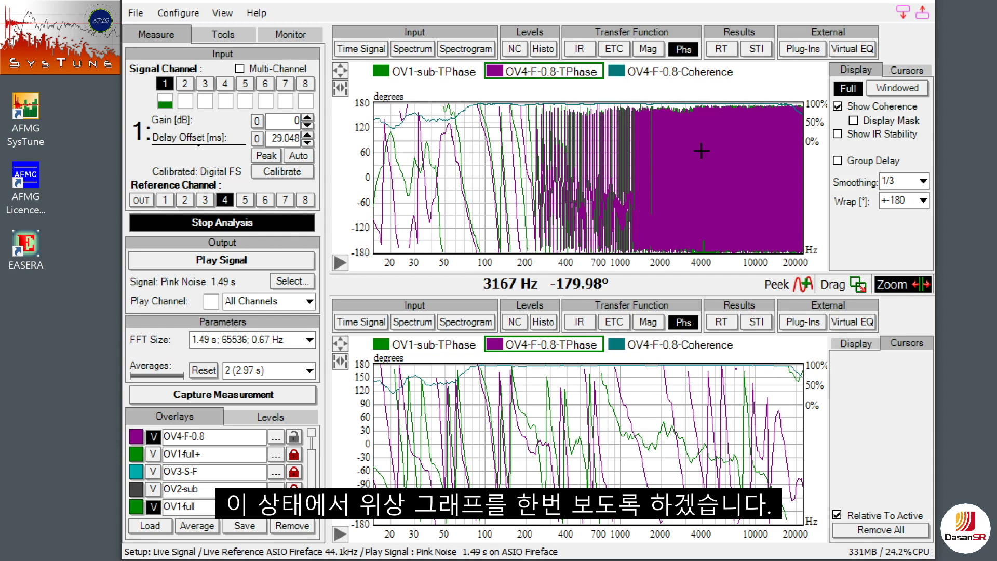
pyautogui.moveTo(520, 167); pyautogui.dragTo(448, 167)
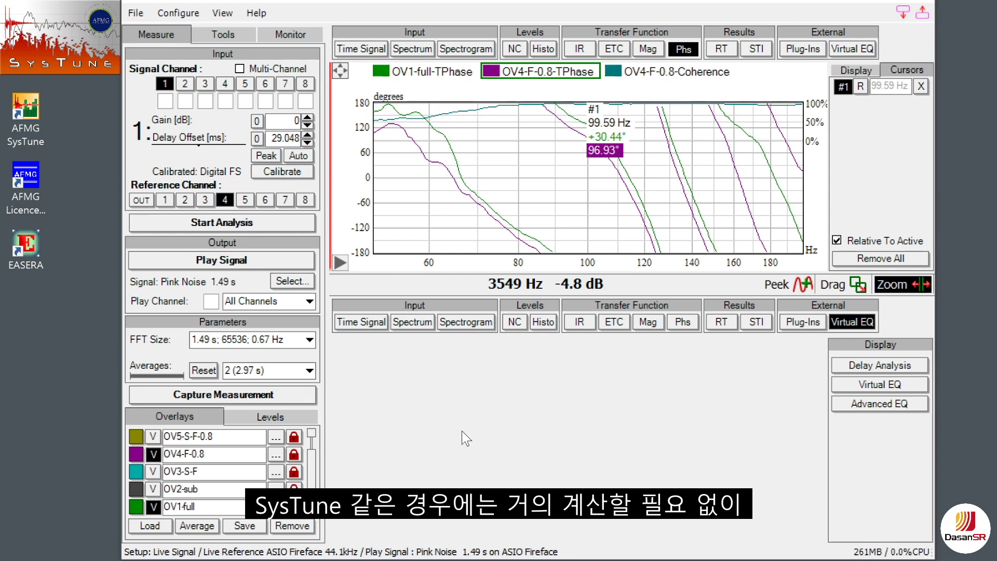
pyautogui.click(863, 365)
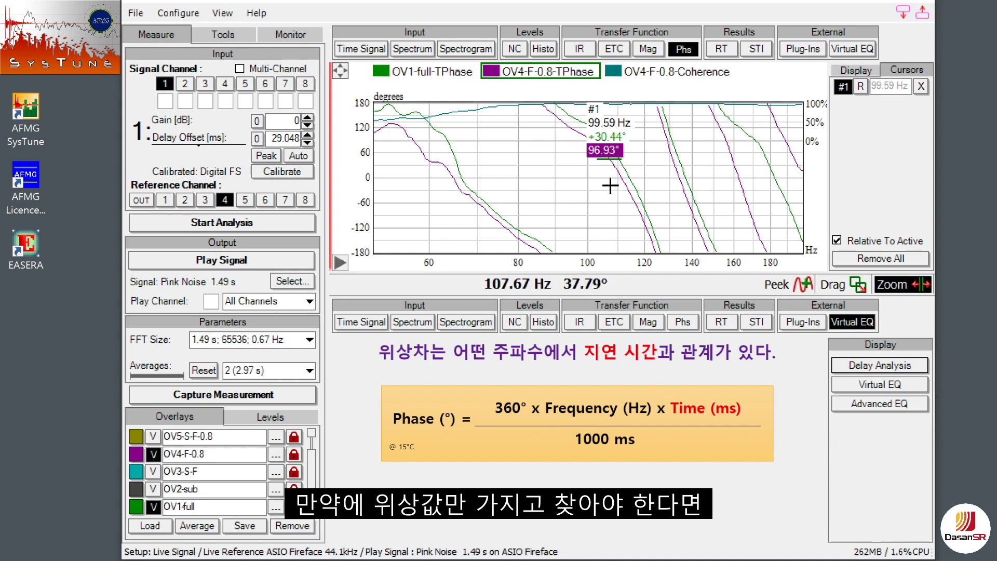
# - Write the phase formula φ = 2πft by hand over the lower pane and underline φ
pyautogui.moveTo(481, 359)
pyautogui.mouseDown()
pyautogui.moveTo(502, 352)
pyautogui.moveTo(490, 379)
pyautogui.moveTo(512, 361)
pyautogui.moveTo(569, 371)
pyautogui.moveTo(603, 346)
pyautogui.mouseUp()
pyautogui.moveTo(590, 352)
pyautogui.mouseDown()
pyautogui.moveTo(582, 368)
pyautogui.moveTo(593, 373)
pyautogui.mouseUp()
pyautogui.moveTo(641, 345)
pyautogui.mouseDown()
pyautogui.moveTo(622, 374)
pyautogui.moveTo(665, 348)
pyautogui.moveTo(668, 368)
pyautogui.mouseUp()
pyautogui.click(684, 372)
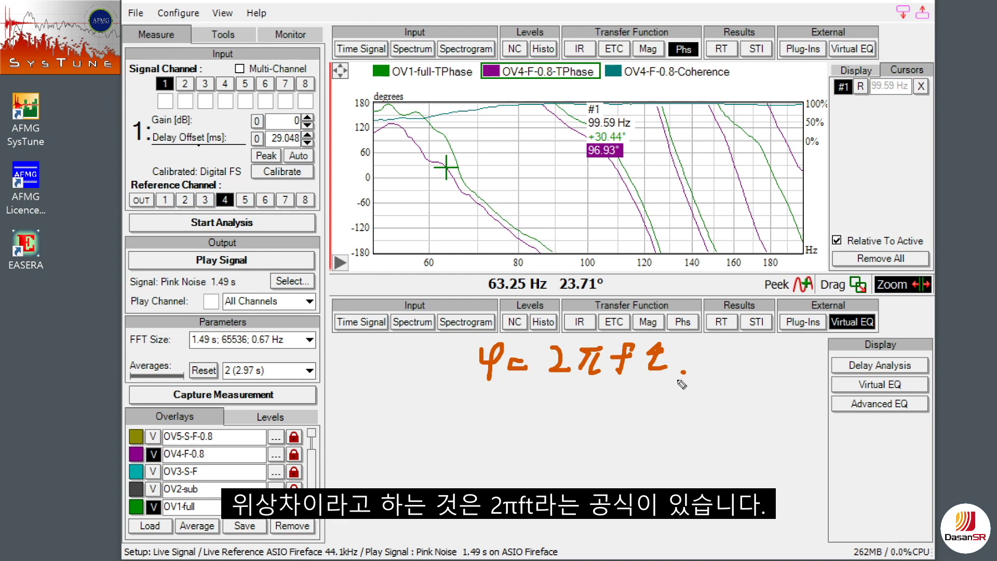
pyautogui.moveTo(496, 389); pyautogui.dragTo(479, 389)
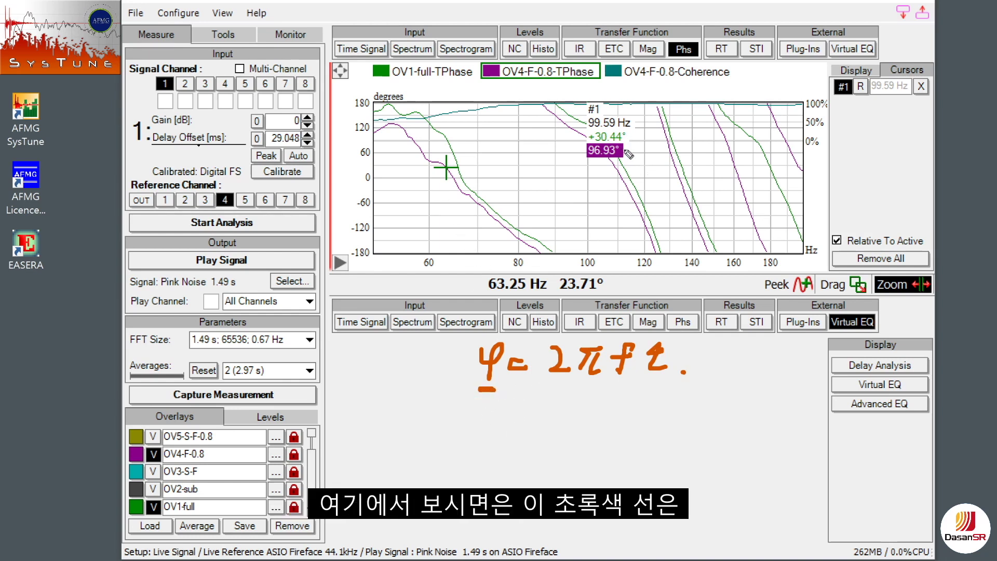
# - Mark the green OV1-full phase curve with a cross, and the purple OV4-F-0.8 curve with an arrow labelled 0.8 ms
pyautogui.moveTo(648, 167)
pyautogui.mouseDown()
pyautogui.moveTo(637, 179)
pyautogui.moveTo(646, 173)
pyautogui.mouseUp()
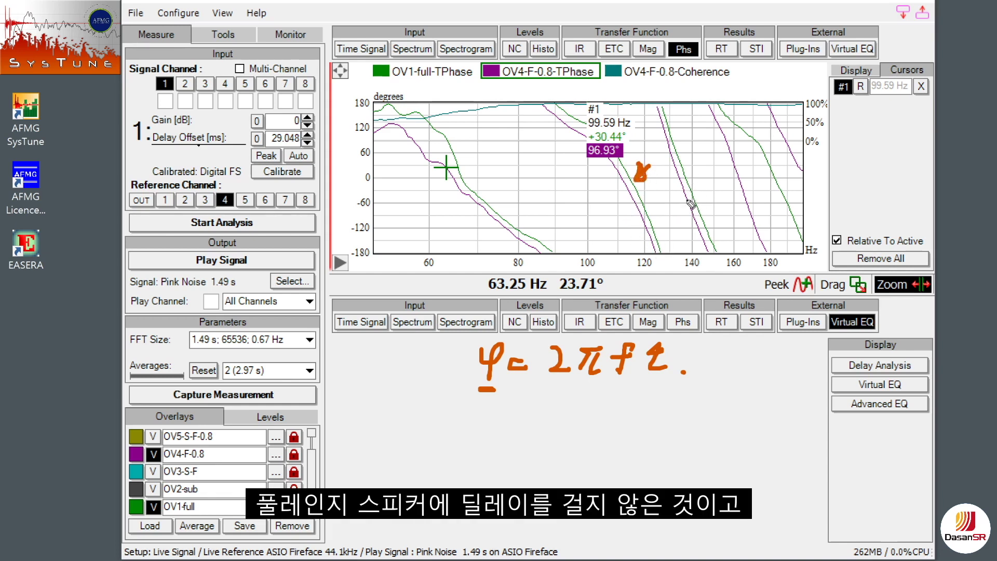
pyautogui.moveTo(610, 218); pyautogui.dragTo(632, 212)
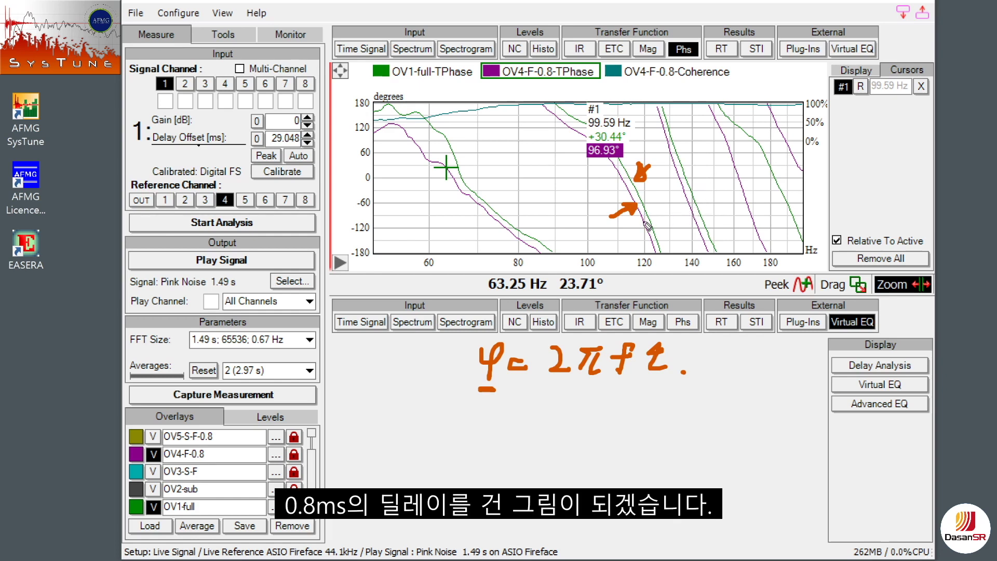
pyautogui.moveTo(579, 221)
pyautogui.mouseDown()
pyautogui.moveTo(576, 231)
pyautogui.moveTo(577, 222)
pyautogui.mouseUp()
pyautogui.click(589, 229)
pyautogui.moveTo(606, 218); pyautogui.dragTo(603, 221)
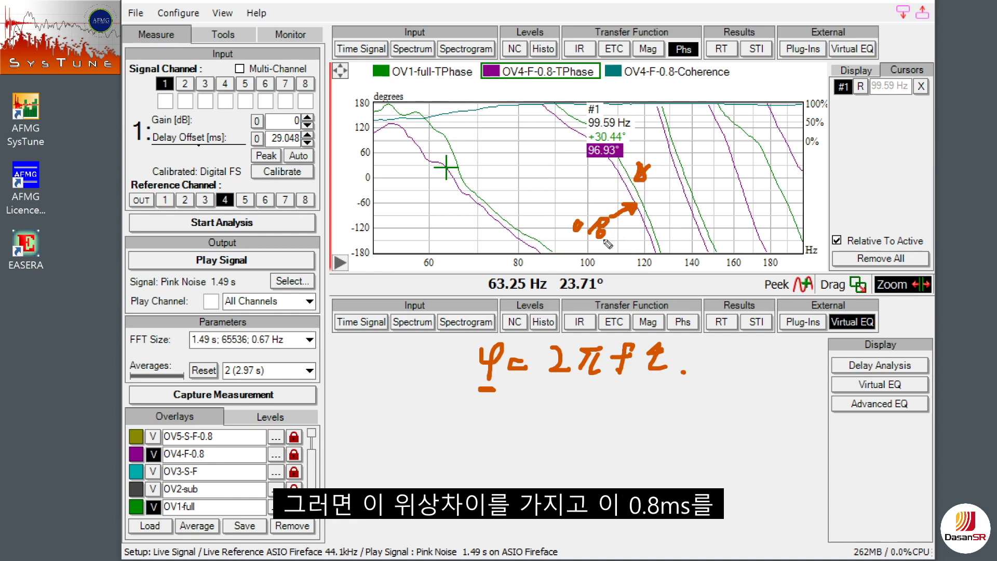
pyautogui.moveTo(583, 246)
pyautogui.mouseDown()
pyautogui.moveTo(634, 231)
pyautogui.moveTo(665, 245)
pyautogui.mouseUp()
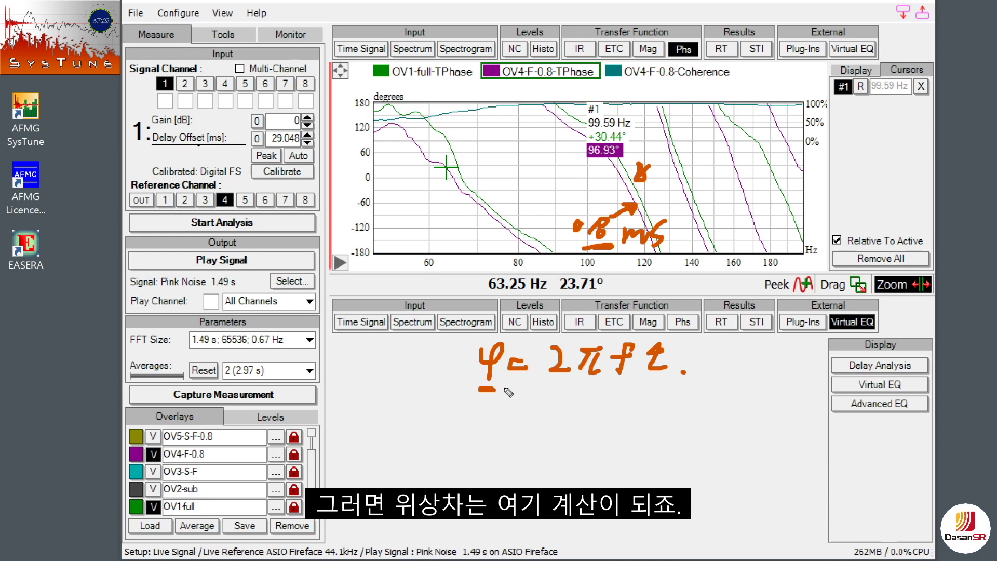
# - Mark the phase difference beside the cursor read-out and write "30° =" beneath the formula
pyautogui.moveTo(495, 395); pyautogui.dragTo(499, 392)
pyautogui.moveTo(635, 143)
pyautogui.mouseDown()
pyautogui.moveTo(663, 140)
pyautogui.moveTo(639, 147)
pyautogui.moveTo(650, 131)
pyautogui.mouseUp()
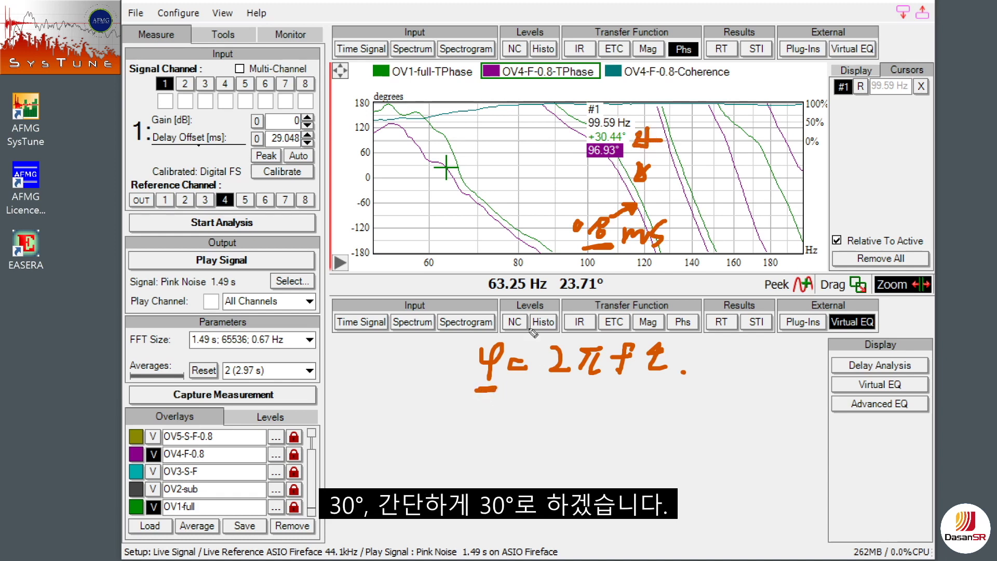
pyautogui.moveTo(461, 425)
pyautogui.mouseDown()
pyautogui.moveTo(466, 451)
pyautogui.moveTo(491, 439)
pyautogui.moveTo(495, 415)
pyautogui.moveTo(535, 450)
pyautogui.mouseUp()
pyautogui.click(496, 415)
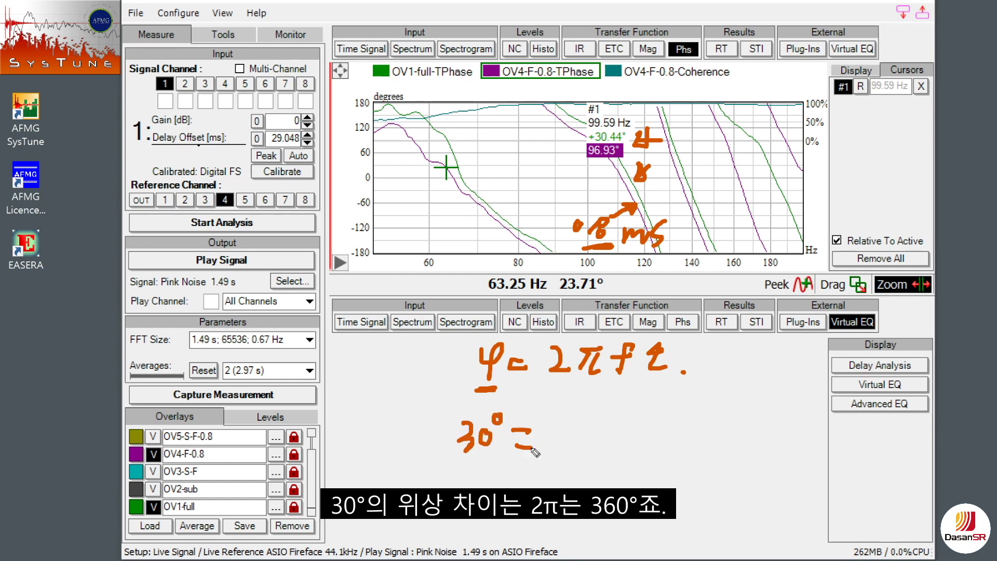
# - Underline 2π in the formula and write 360 in its place after "30° ="
pyautogui.moveTo(559, 383); pyautogui.dragTo(606, 383)
pyautogui.moveTo(559, 423)
pyautogui.mouseDown()
pyautogui.moveTo(571, 435)
pyautogui.moveTo(559, 449)
pyautogui.mouseUp()
pyautogui.click(587, 415)
pyautogui.moveTo(587, 416)
pyautogui.mouseDown()
pyautogui.moveTo(583, 436)
pyautogui.moveTo(608, 431)
pyautogui.mouseUp()
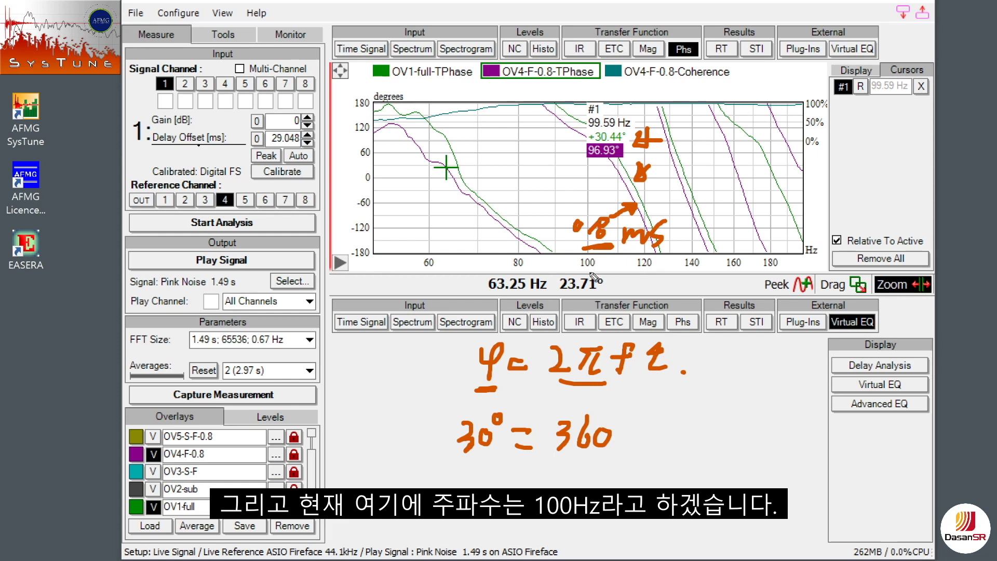
# - Circle 100 Hz on the phase graph's frequency axis and extend the handwritten equation with "× 100 × t"
pyautogui.moveTo(595, 273)
pyautogui.mouseDown()
pyautogui.moveTo(596, 253)
pyautogui.moveTo(605, 267)
pyautogui.mouseUp()
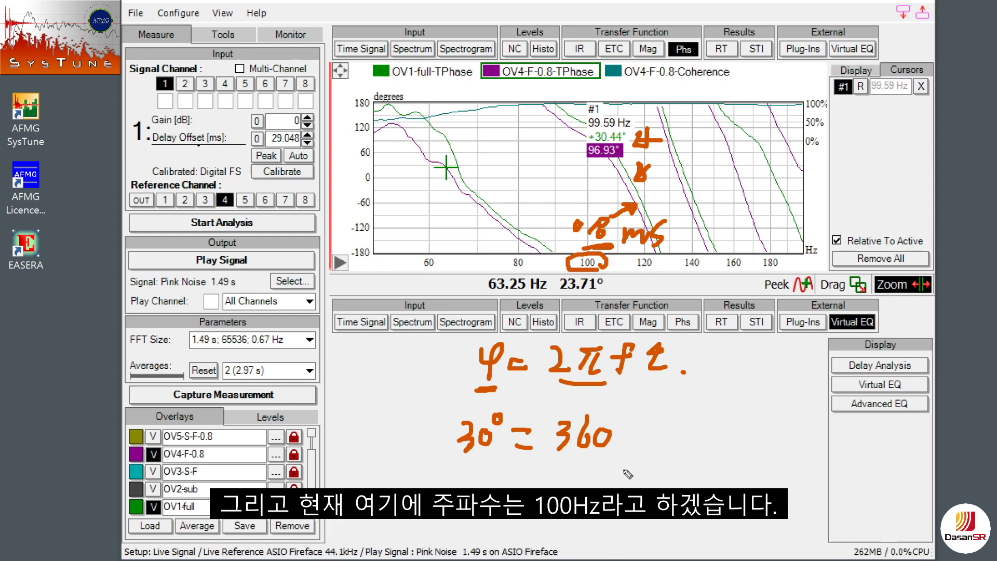
pyautogui.click(627, 431)
pyautogui.moveTo(643, 441)
pyautogui.mouseDown()
pyautogui.moveTo(659, 432)
pyautogui.moveTo(690, 444)
pyautogui.moveTo(686, 435)
pyautogui.mouseUp()
pyautogui.click(722, 435)
pyautogui.moveTo(743, 424); pyautogui.dragTo(764, 416)
pyautogui.moveTo(753, 407)
pyautogui.mouseDown()
pyautogui.moveTo(752, 446)
pyautogui.moveTo(808, 422)
pyautogui.mouseUp()
pyautogui.moveTo(791, 410); pyautogui.dragTo(804, 438)
pyautogui.click(807, 445)
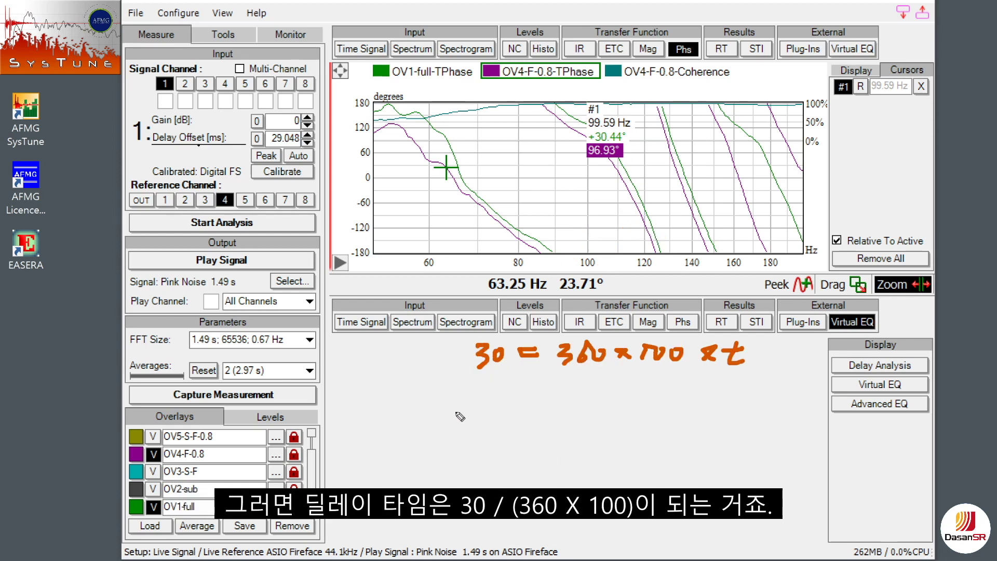
# - Rearrange the handwritten equation below as "t = (30 × 1000) / (360 × 100) ="
pyautogui.moveTo(438, 412)
pyautogui.mouseDown()
pyautogui.moveTo(470, 409)
pyautogui.moveTo(470, 430)
pyautogui.moveTo(515, 408)
pyautogui.moveTo(516, 419)
pyautogui.mouseUp()
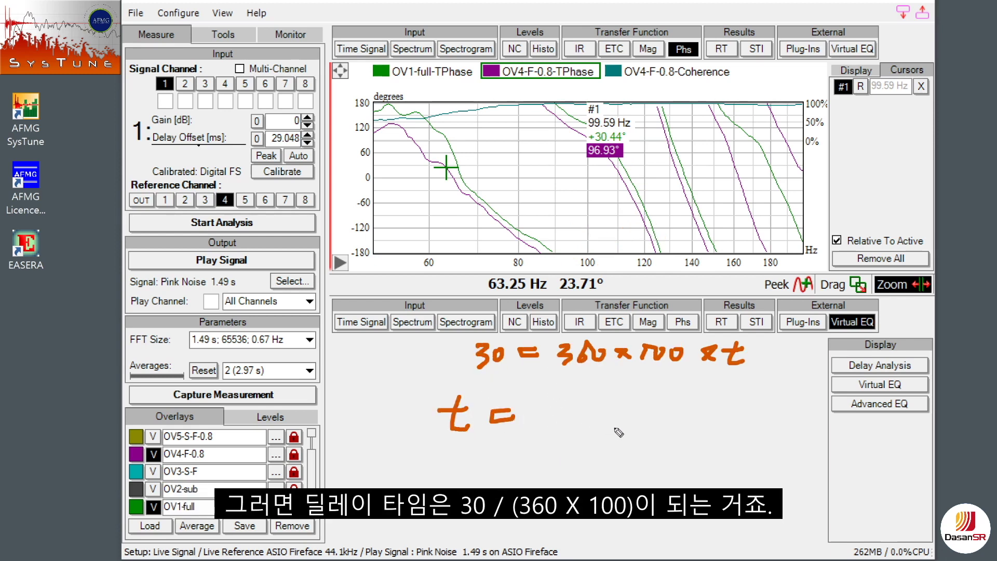
pyautogui.moveTo(562, 445)
pyautogui.mouseDown()
pyautogui.moveTo(573, 453)
pyautogui.moveTo(563, 470)
pyautogui.mouseUp()
pyautogui.moveTo(605, 440)
pyautogui.mouseDown()
pyautogui.moveTo(593, 458)
pyautogui.moveTo(678, 468)
pyautogui.mouseUp()
pyautogui.click(678, 450)
pyautogui.moveTo(698, 453)
pyautogui.mouseDown()
pyautogui.moveTo(700, 465)
pyautogui.moveTo(723, 467)
pyautogui.mouseUp()
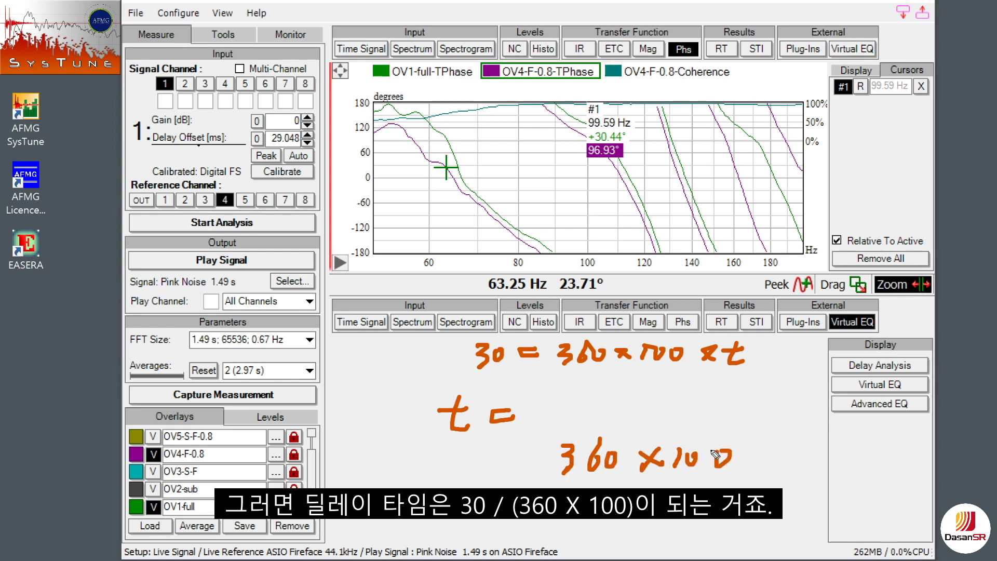
pyautogui.moveTo(543, 424); pyautogui.dragTo(735, 418)
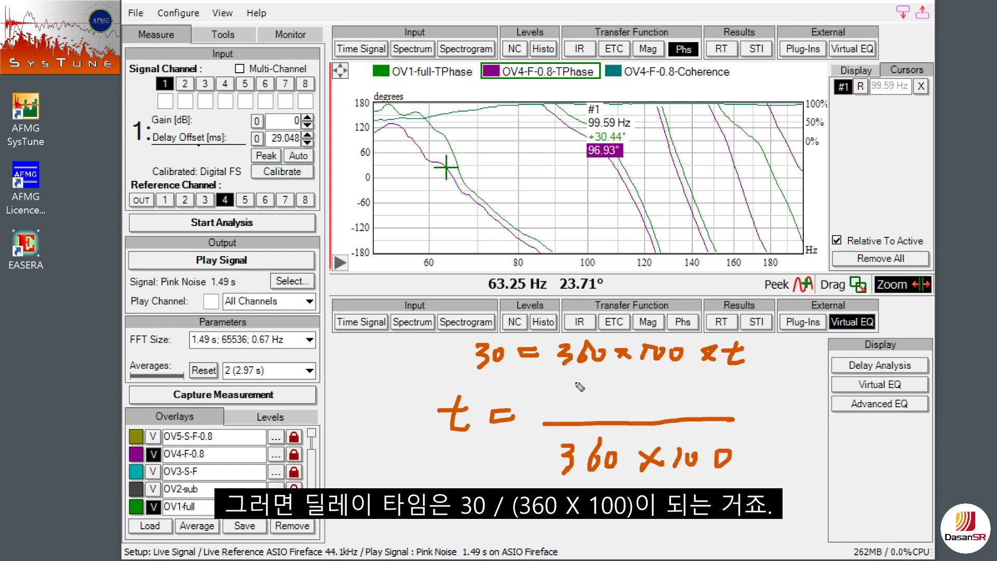
pyautogui.moveTo(573, 384)
pyautogui.mouseDown()
pyautogui.moveTo(580, 411)
pyautogui.moveTo(597, 396)
pyautogui.mouseUp()
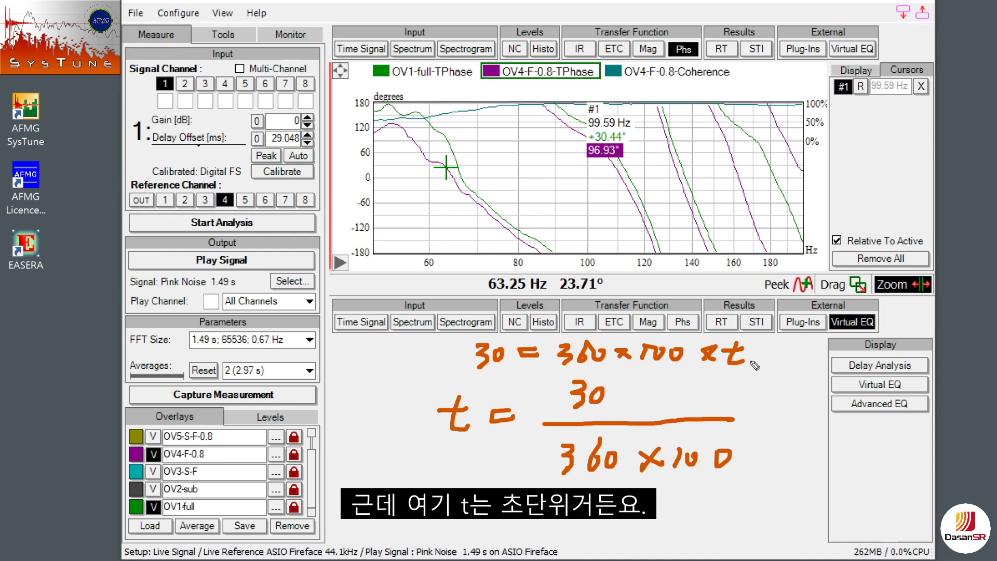
pyautogui.moveTo(636, 386)
pyautogui.mouseDown()
pyautogui.moveTo(660, 401)
pyautogui.moveTo(682, 388)
pyautogui.moveTo(716, 390)
pyautogui.moveTo(775, 425)
pyautogui.mouseUp()
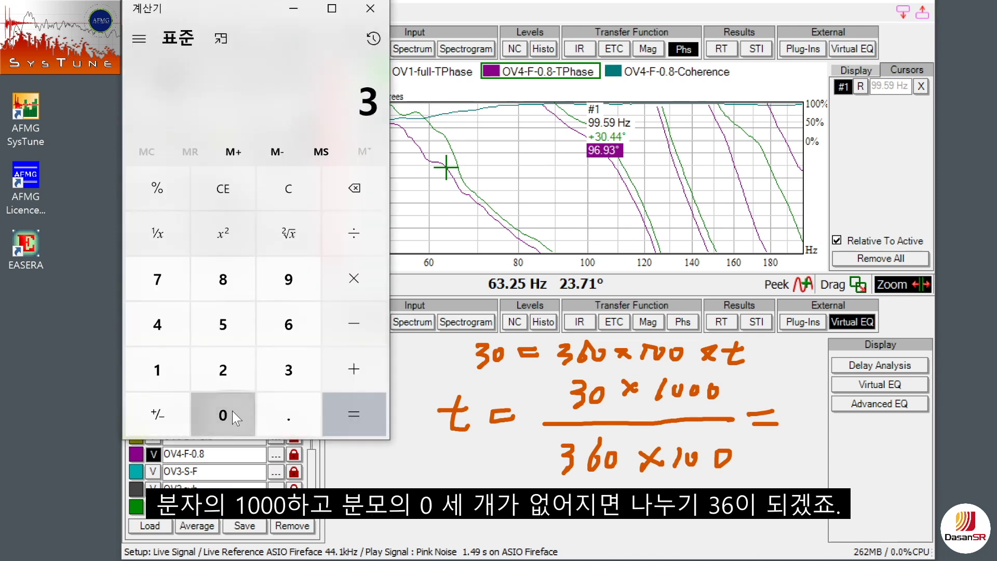
# - Calculate 30 ÷ 36 in the calculator
pyautogui.click(232, 411)
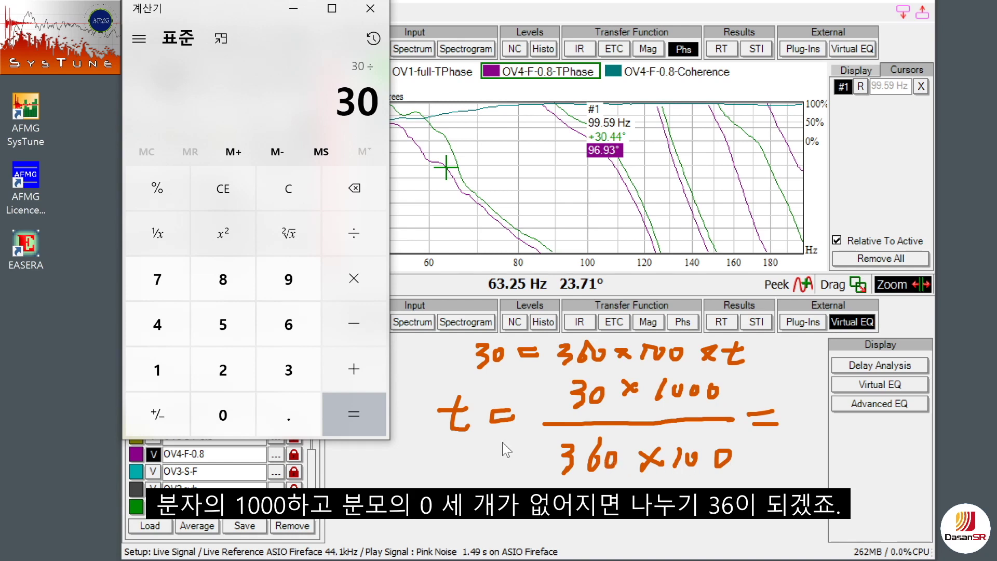
pyautogui.click(288, 370)
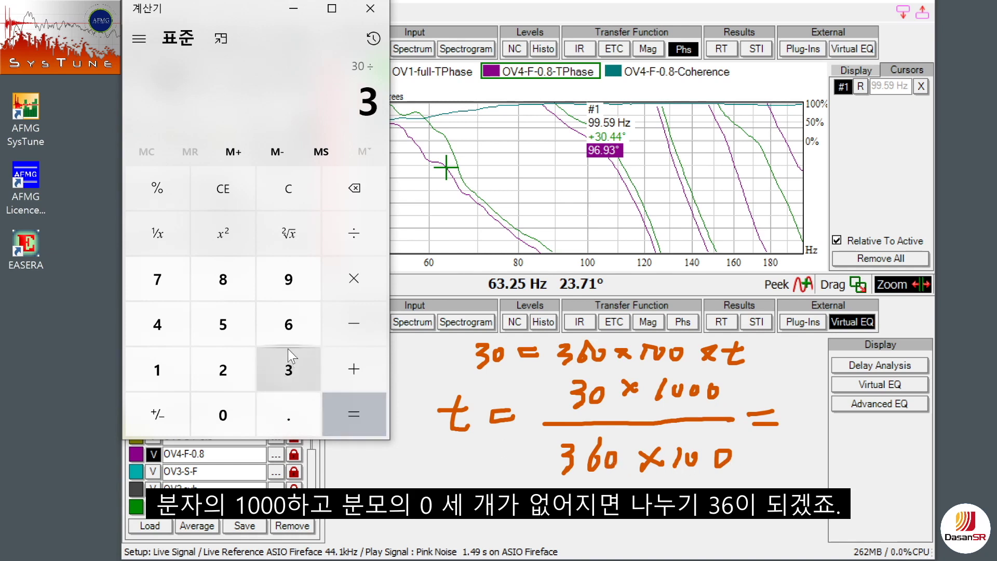
pyautogui.click(288, 328)
pyautogui.click(352, 413)
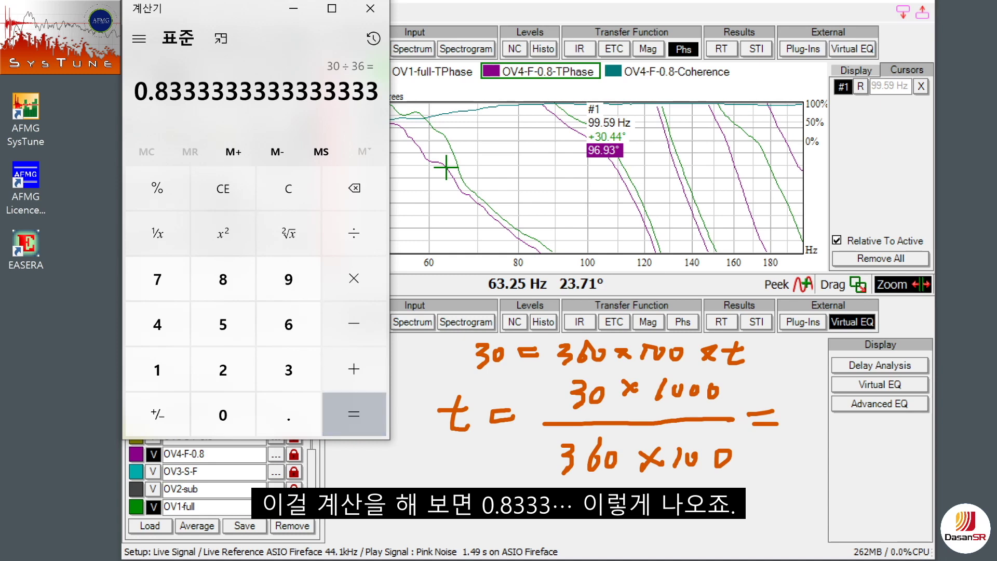
# - Write "0.83 ms" as the result of the delay equation, underline it and note the rounded value beneath
pyautogui.click(804, 430)
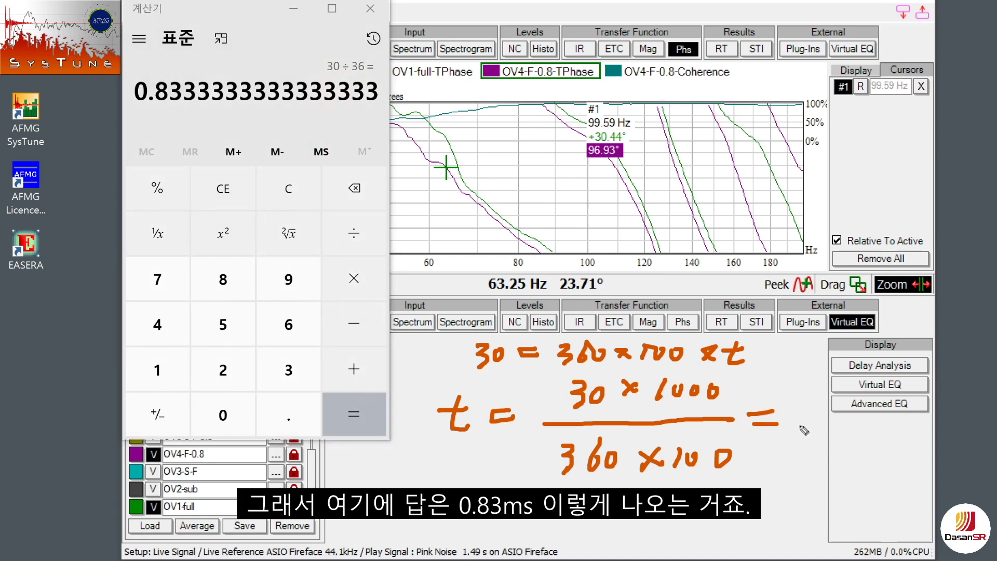
pyautogui.moveTo(796, 406)
pyautogui.mouseDown()
pyautogui.moveTo(804, 428)
pyautogui.moveTo(800, 415)
pyautogui.moveTo(844, 400)
pyautogui.moveTo(842, 436)
pyautogui.mouseUp()
pyautogui.click(828, 429)
pyautogui.moveTo(860, 401)
pyautogui.mouseDown()
pyautogui.moveTo(887, 444)
pyautogui.moveTo(921, 428)
pyautogui.moveTo(910, 449)
pyautogui.mouseUp()
pyautogui.click(928, 415)
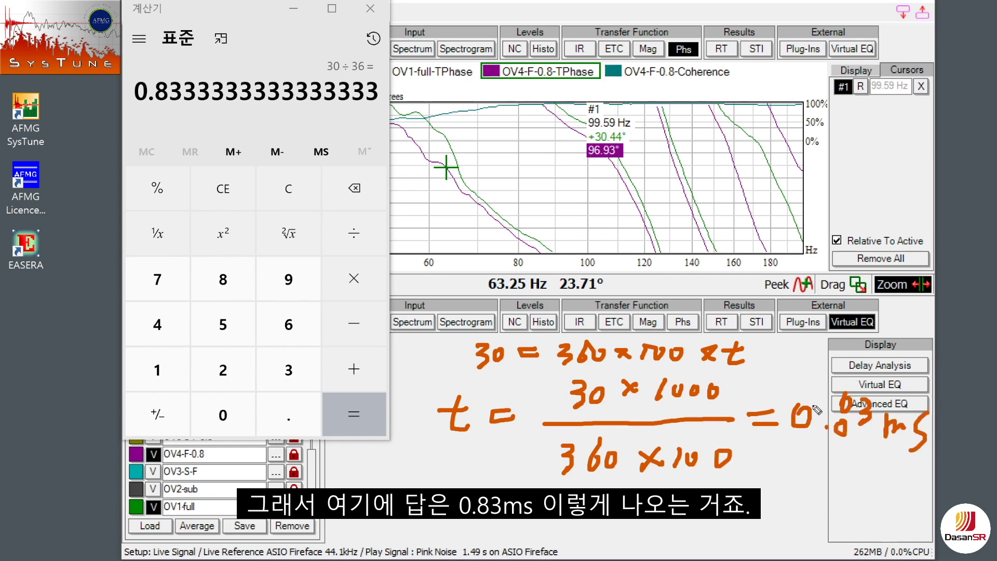
pyautogui.moveTo(790, 473); pyautogui.dragTo(916, 474)
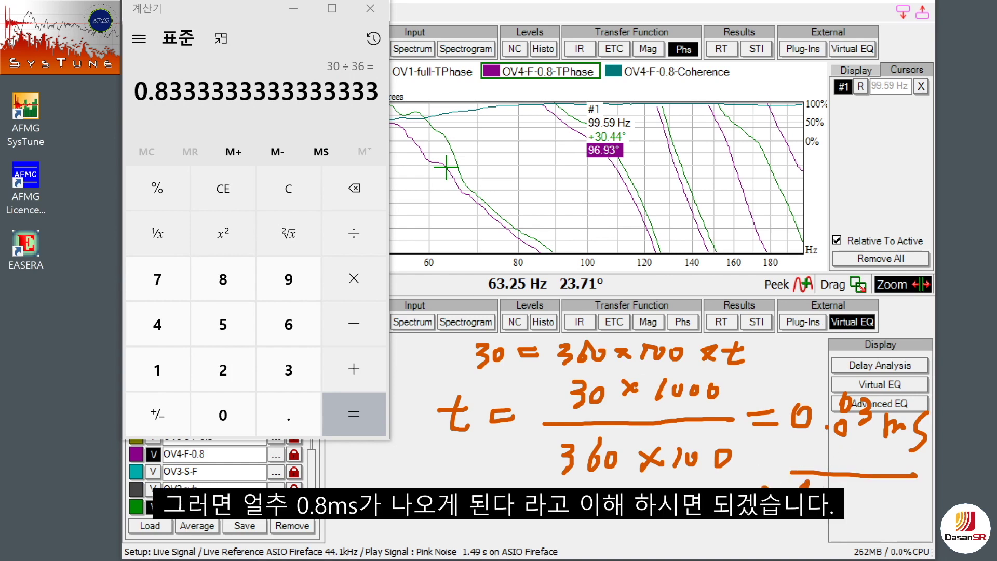
pyautogui.moveTo(845, 500)
pyautogui.mouseDown()
pyautogui.moveTo(875, 486)
pyautogui.moveTo(859, 509)
pyautogui.moveTo(894, 511)
pyautogui.mouseUp()
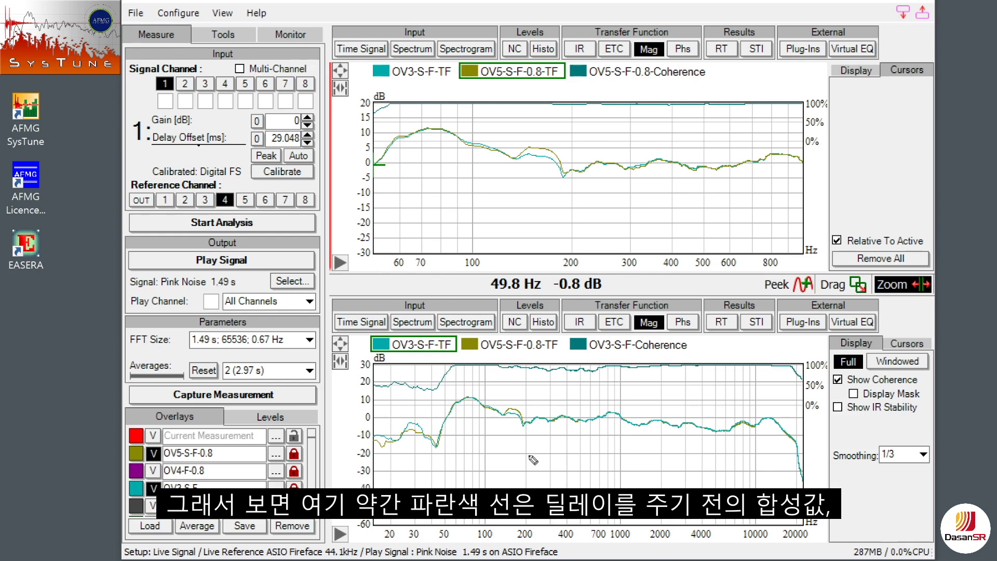
# - Point arrows at the OV3-S-F and OV5-S-F-0.8 curves below 200 Hz, and circle the same region on the lower magnitude graph
pyautogui.moveTo(550, 194); pyautogui.dragTo(553, 165)
pyautogui.moveTo(560, 131)
pyautogui.mouseDown()
pyautogui.moveTo(545, 145)
pyautogui.moveTo(554, 145)
pyautogui.mouseUp()
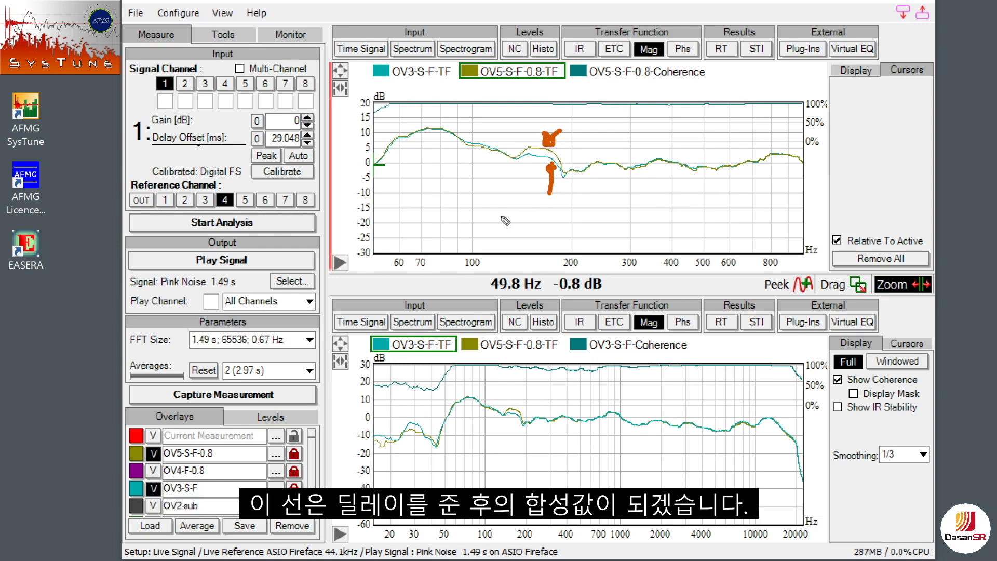
pyautogui.moveTo(537, 451)
pyautogui.mouseDown()
pyautogui.moveTo(474, 444)
pyautogui.moveTo(459, 417)
pyautogui.moveTo(489, 389)
pyautogui.moveTo(518, 385)
pyautogui.moveTo(551, 405)
pyautogui.moveTo(555, 435)
pyautogui.moveTo(521, 450)
pyautogui.mouseUp()
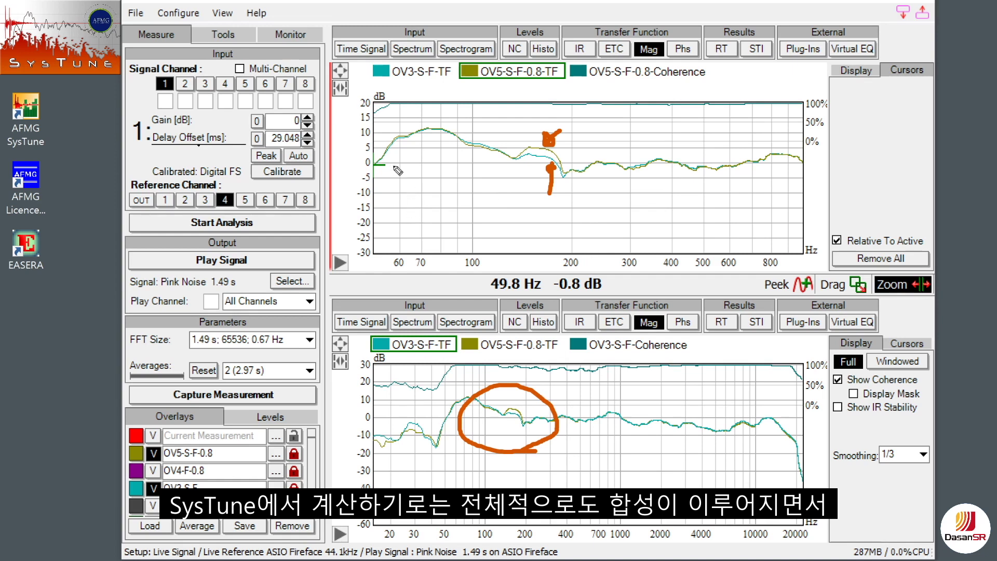
# - Trace the summed curve past 100 Hz on the upper graph, circle the section below 200 Hz and write "0.79 ms"
pyautogui.moveTo(379, 163)
pyautogui.mouseDown()
pyautogui.moveTo(428, 130)
pyautogui.moveTo(500, 155)
pyautogui.mouseUp()
pyautogui.moveTo(578, 180)
pyautogui.mouseDown()
pyautogui.moveTo(511, 179)
pyautogui.moveTo(498, 158)
pyautogui.moveTo(509, 122)
pyautogui.moveTo(553, 112)
pyautogui.moveTo(580, 125)
pyautogui.moveTo(576, 183)
pyautogui.mouseUp()
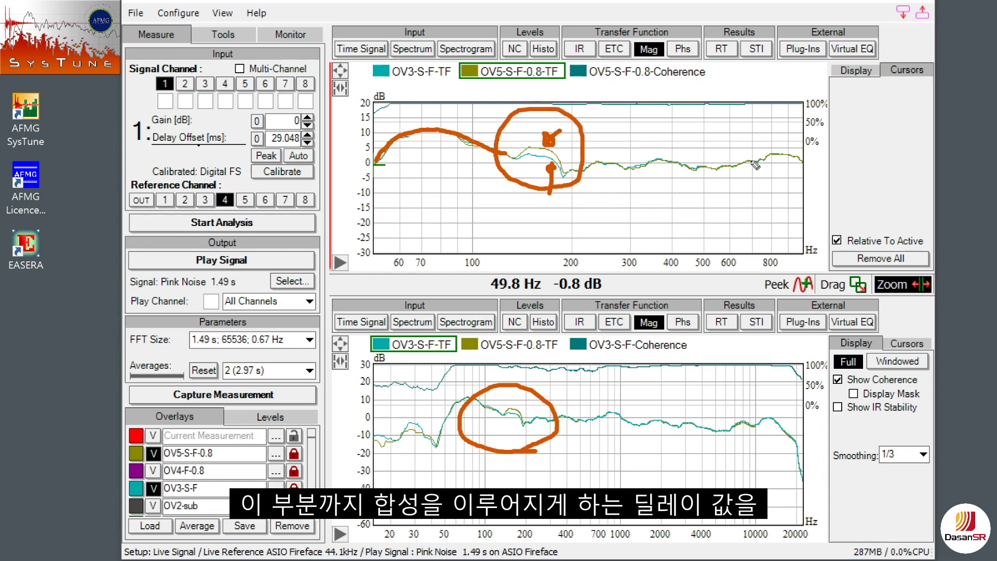
pyautogui.click(702, 133)
pyautogui.moveTo(717, 139)
pyautogui.mouseDown()
pyautogui.moveTo(741, 130)
pyautogui.moveTo(732, 146)
pyautogui.moveTo(748, 133)
pyautogui.moveTo(748, 146)
pyautogui.mouseUp()
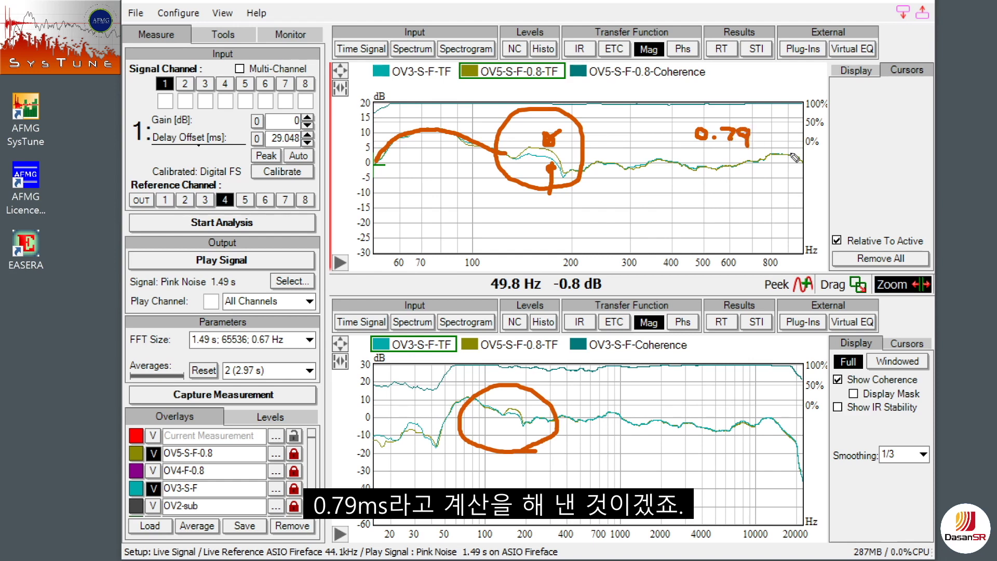
pyautogui.moveTo(764, 141)
pyautogui.mouseDown()
pyautogui.moveTo(792, 138)
pyautogui.moveTo(782, 159)
pyautogui.mouseUp()
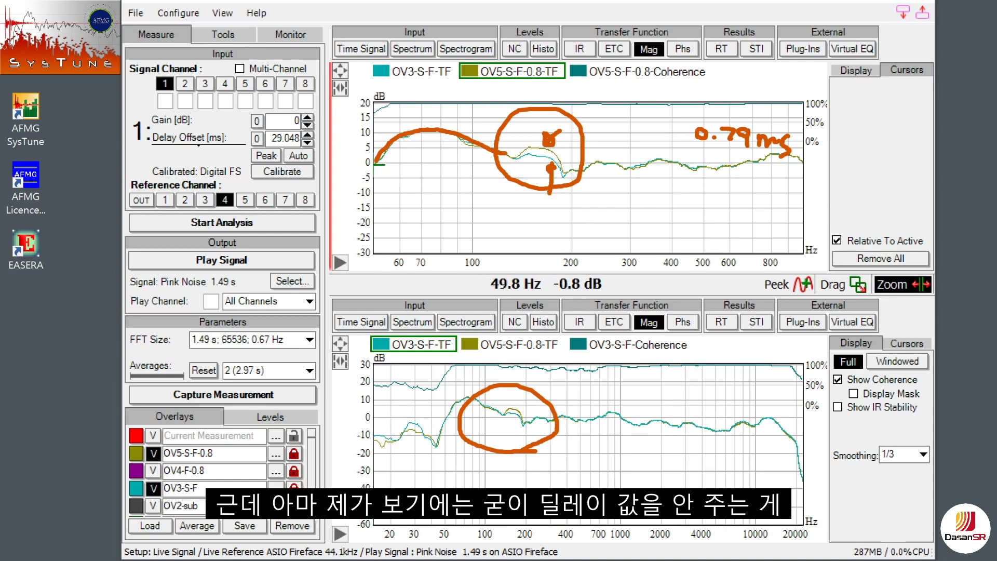
# - Clear the annotations, circle the section between 100 and 200 Hz where the summed curves separate, and point an arrow at it
pyautogui.press('Escape')
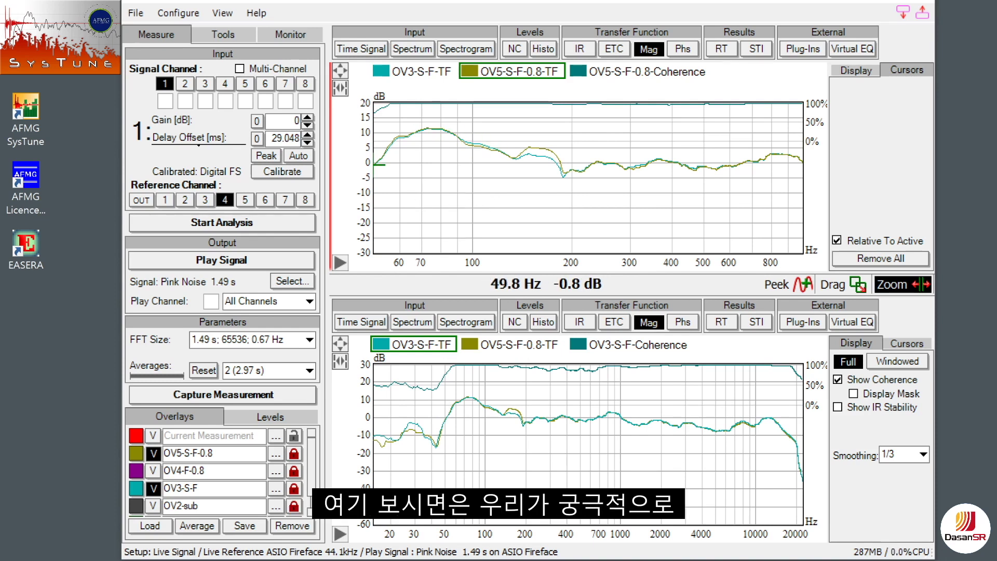
pyautogui.moveTo(509, 172)
pyautogui.mouseDown()
pyautogui.moveTo(439, 169)
pyautogui.moveTo(423, 153)
pyautogui.moveTo(440, 112)
pyautogui.moveTo(486, 114)
pyautogui.moveTo(508, 172)
pyautogui.mouseUp()
pyautogui.hotkey('ctrl', 'z')
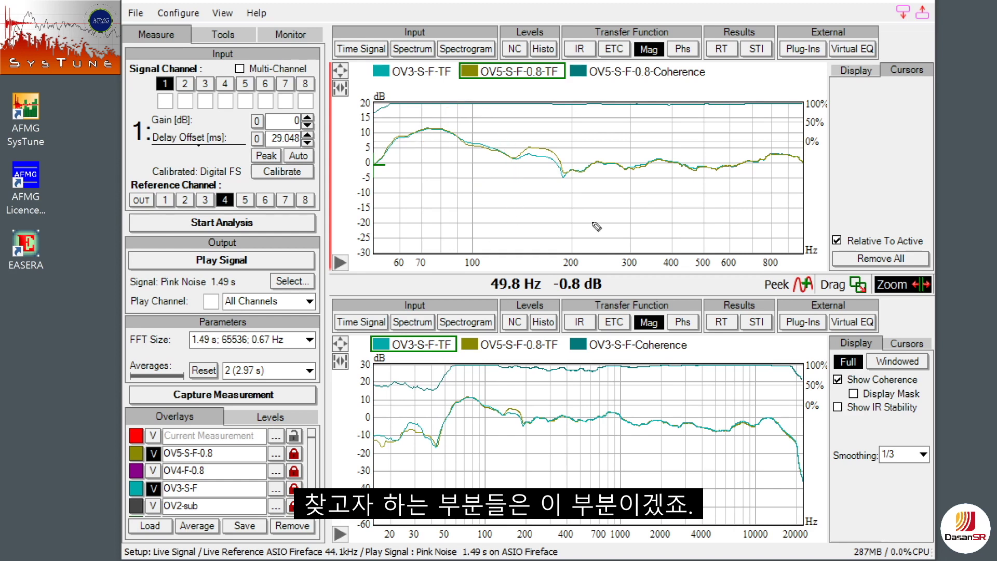
pyautogui.moveTo(580, 191)
pyautogui.mouseDown()
pyautogui.moveTo(516, 201)
pyautogui.moveTo(485, 156)
pyautogui.moveTo(522, 108)
pyautogui.moveTo(559, 106)
pyautogui.moveTo(588, 128)
pyautogui.moveTo(594, 168)
pyautogui.moveTo(580, 198)
pyautogui.mouseUp()
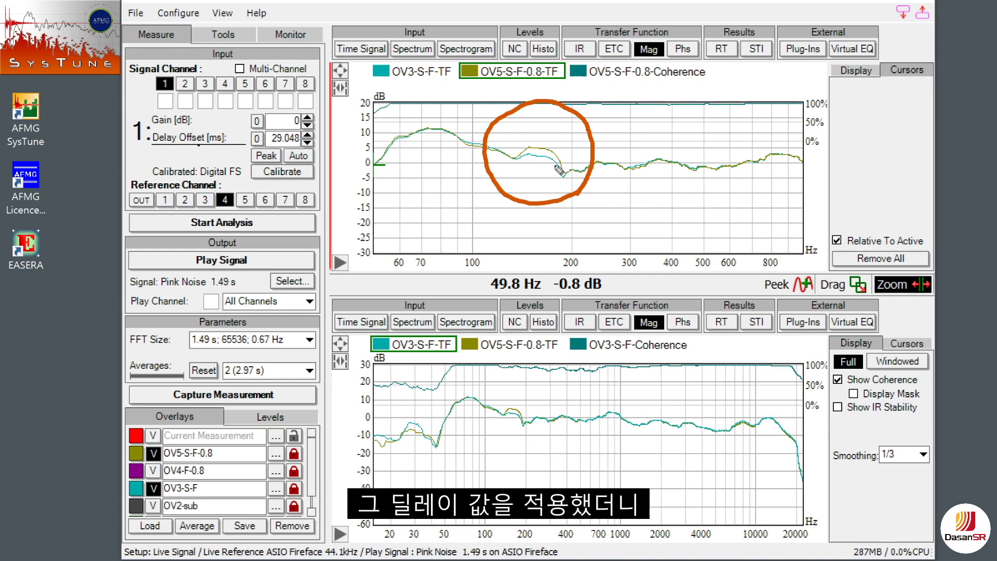
pyautogui.moveTo(552, 119)
pyautogui.mouseDown()
pyautogui.moveTo(538, 140)
pyautogui.moveTo(545, 134)
pyautogui.mouseUp()
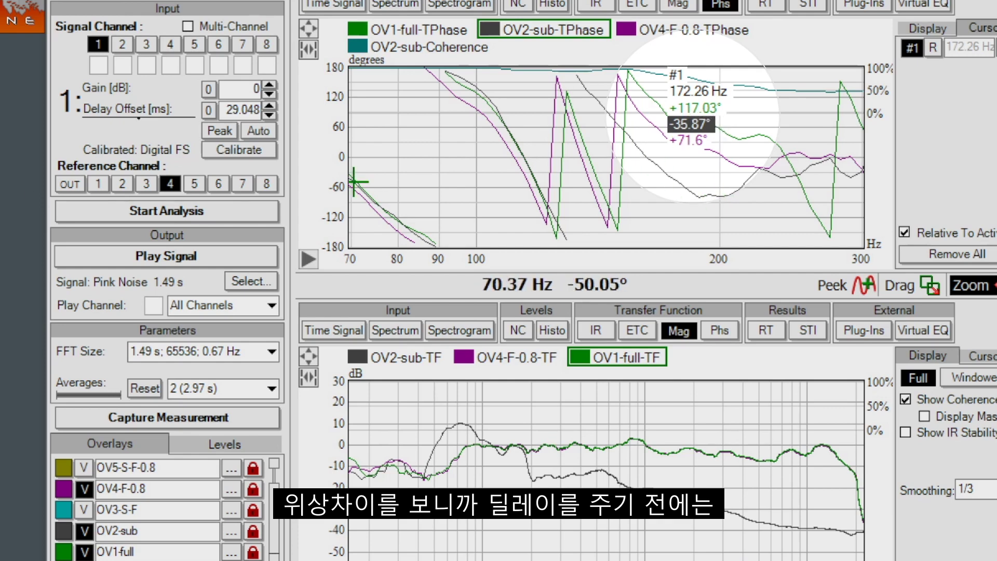
# - Annotate the phase read-outs at 172.26 Hz with "120° = 0 dB" beside +117.03° and "71° ⇒ 3 dB↑" beside +71.6°
pyautogui.moveTo(736, 109); pyautogui.dragTo(823, 93)
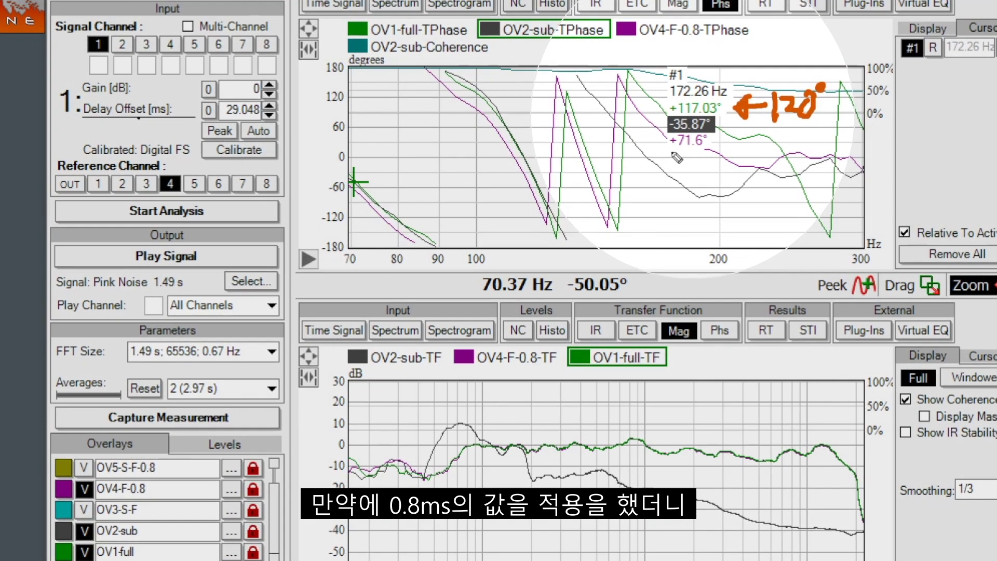
pyautogui.moveTo(715, 145)
pyautogui.mouseDown()
pyautogui.moveTo(751, 144)
pyautogui.moveTo(712, 146)
pyautogui.moveTo(723, 156)
pyautogui.moveTo(779, 142)
pyautogui.moveTo(769, 154)
pyautogui.moveTo(782, 164)
pyautogui.moveTo(805, 141)
pyautogui.mouseUp()
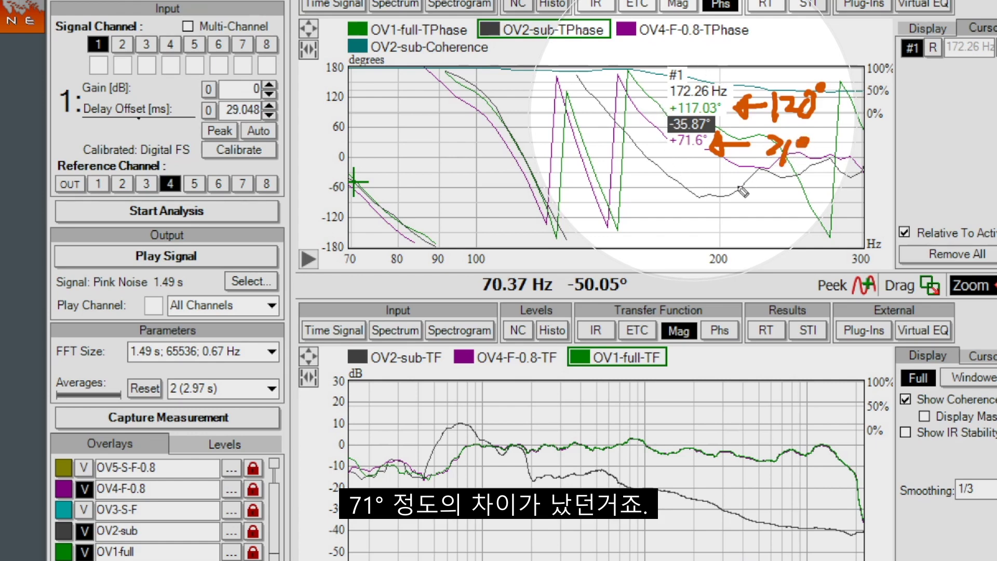
pyautogui.moveTo(838, 105)
pyautogui.mouseDown()
pyautogui.moveTo(863, 117)
pyautogui.moveTo(898, 103)
pyautogui.moveTo(902, 115)
pyautogui.moveTo(911, 102)
pyautogui.moveTo(936, 112)
pyautogui.moveTo(937, 92)
pyautogui.moveTo(946, 119)
pyautogui.mouseUp()
pyautogui.moveTo(946, 96); pyautogui.dragTo(955, 116)
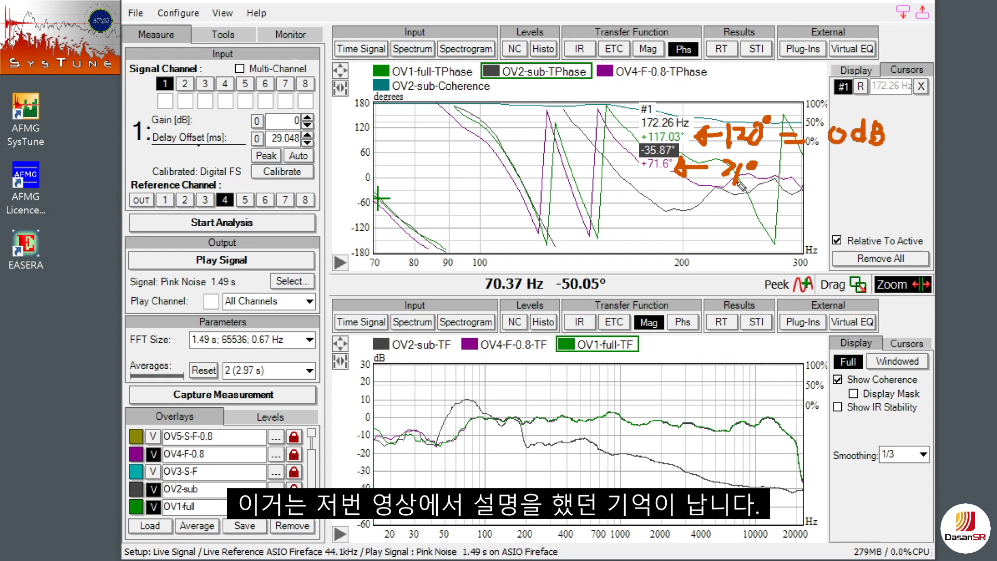
pyautogui.moveTo(784, 172)
pyautogui.mouseDown()
pyautogui.moveTo(800, 171)
pyautogui.moveTo(797, 187)
pyautogui.mouseUp()
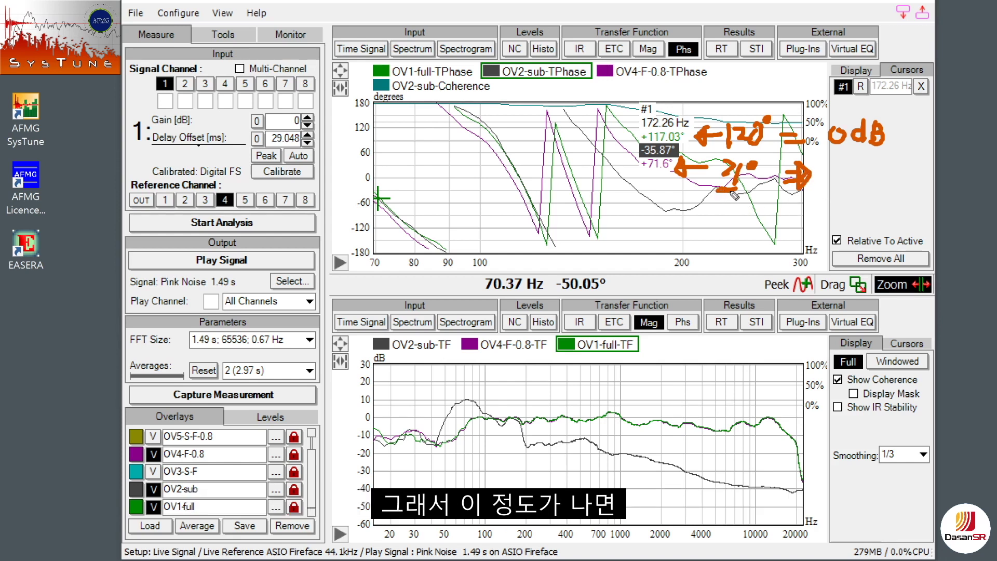
pyautogui.moveTo(837, 172)
pyautogui.mouseDown()
pyautogui.moveTo(852, 172)
pyautogui.moveTo(849, 190)
pyautogui.moveTo(880, 174)
pyautogui.moveTo(884, 192)
pyautogui.moveTo(897, 175)
pyautogui.moveTo(885, 196)
pyautogui.moveTo(905, 175)
pyautogui.moveTo(904, 196)
pyautogui.moveTo(903, 178)
pyautogui.mouseUp()
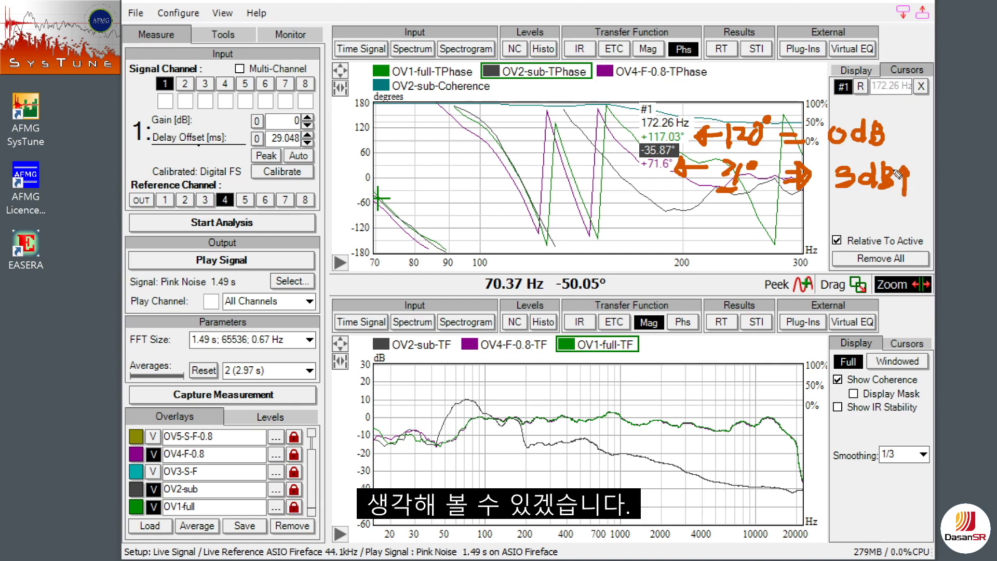
# - Clear the annotations, circle the overlap of the full-range and subwoofer magnitude curves, and mark the point just below 200 Hz with an arrow
pyautogui.press('e')
pyautogui.moveTo(523, 383)
pyautogui.mouseDown()
pyautogui.moveTo(505, 413)
pyautogui.moveTo(506, 397)
pyautogui.moveTo(519, 403)
pyautogui.mouseUp()
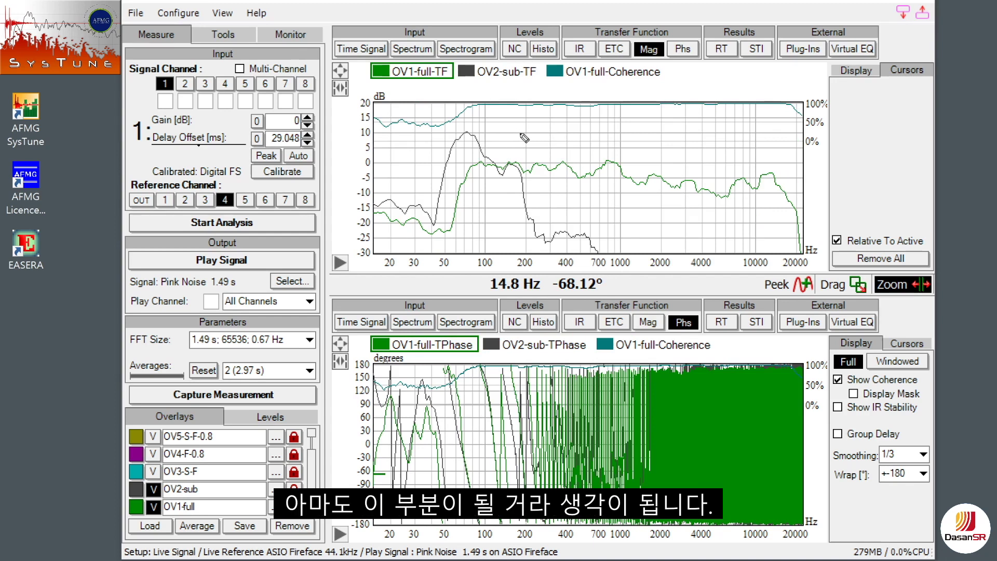
pyautogui.moveTo(565, 193)
pyautogui.mouseDown()
pyautogui.moveTo(521, 229)
pyautogui.moveTo(481, 235)
pyautogui.moveTo(441, 221)
pyautogui.moveTo(421, 149)
pyautogui.moveTo(454, 112)
pyautogui.moveTo(520, 105)
pyautogui.moveTo(575, 140)
pyautogui.moveTo(575, 190)
pyautogui.mouseUp()
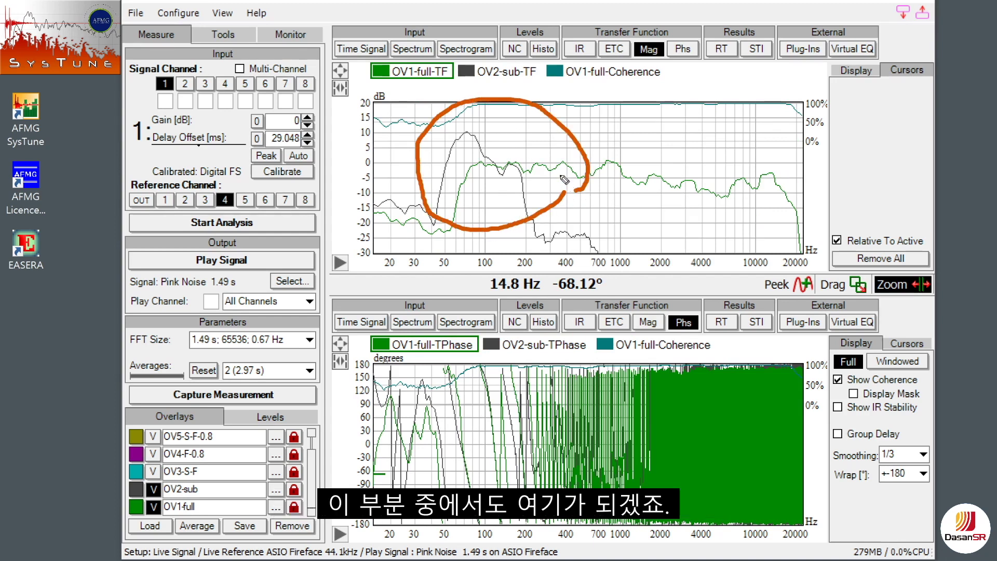
pyautogui.moveTo(530, 132); pyautogui.dragTo(523, 154)
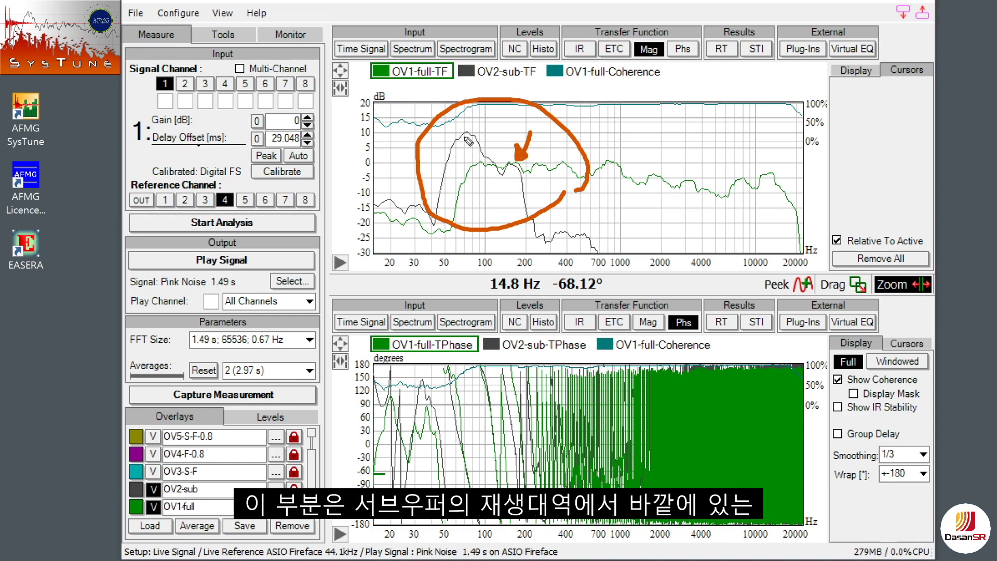
# - Draw a roll-off line from the subwoofer's magnitude peak down to just below 200 Hz and add a marker beside it
pyautogui.moveTo(463, 131); pyautogui.dragTo(467, 133)
pyautogui.moveTo(496, 169); pyautogui.dragTo(522, 225)
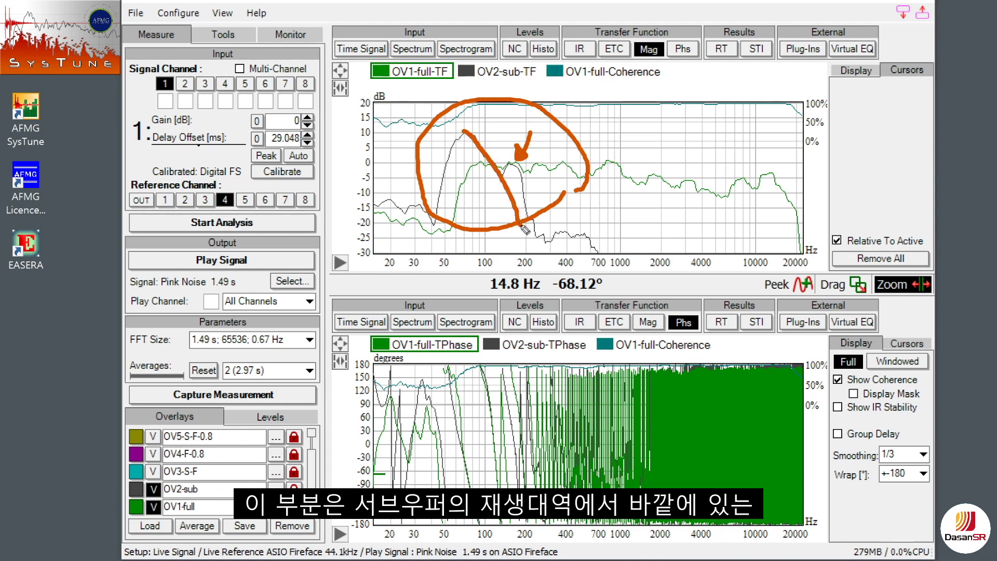
pyautogui.moveTo(516, 176)
pyautogui.mouseDown()
pyautogui.moveTo(533, 178)
pyautogui.moveTo(517, 175)
pyautogui.mouseUp()
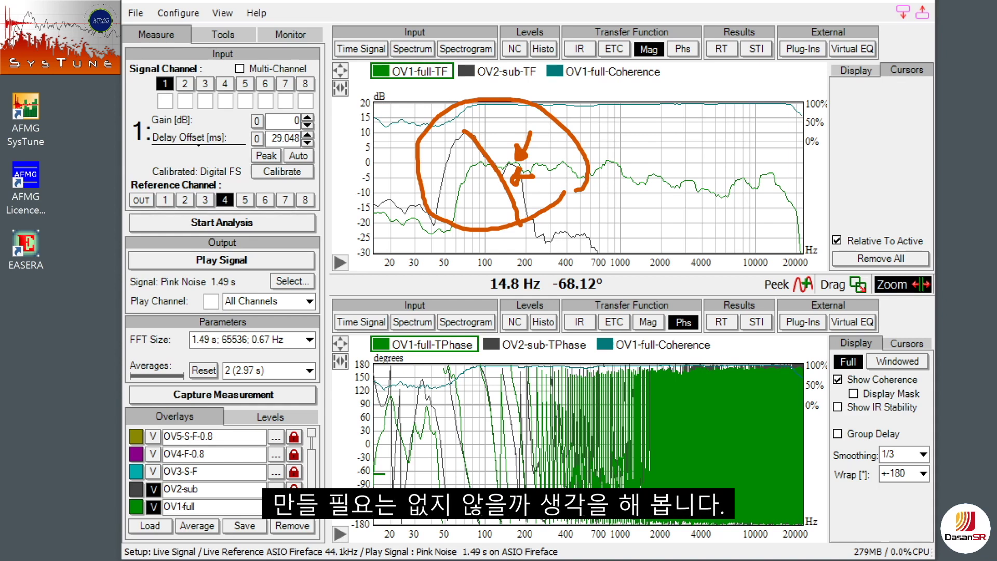
# - Clear the annotations and trace the falling phase curves on either side of 100 Hz on the lower graph
pyautogui.press('e')
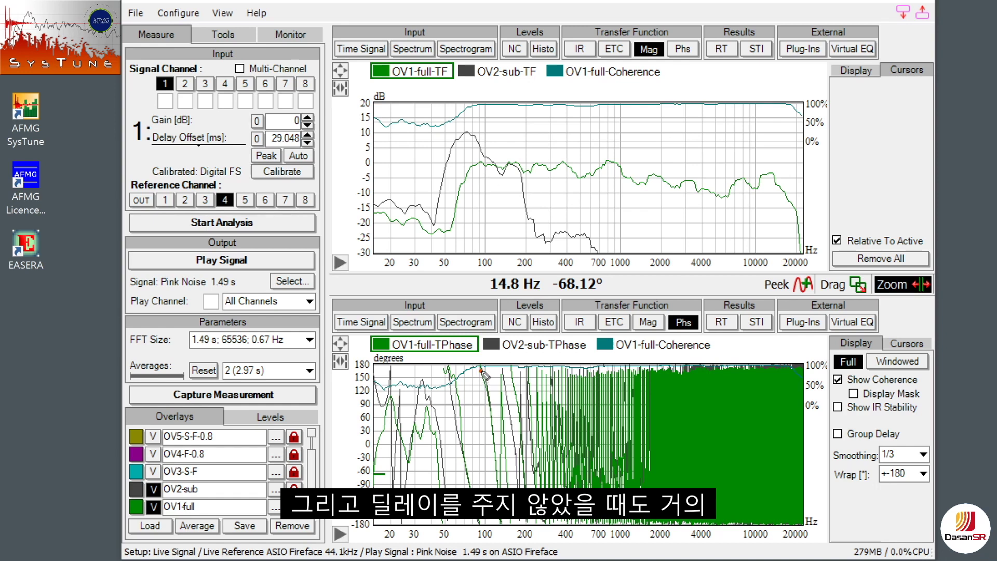
pyautogui.moveTo(480, 371); pyautogui.dragTo(496, 487)
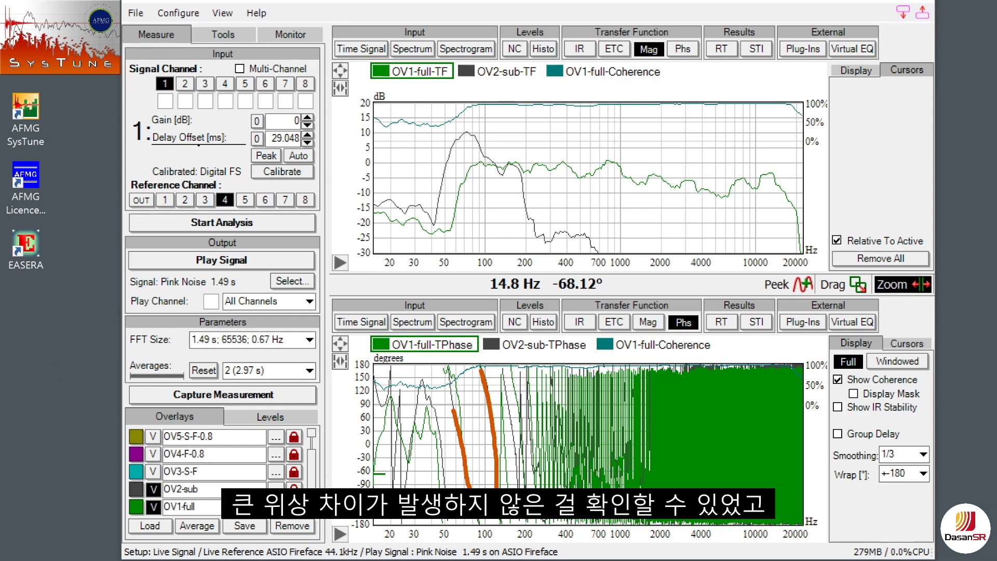
# - Show the OV3-S-F overlay, circle its low-frequency summation on the magnitude graph and point an arrow at the curve above 100 Hz
pyautogui.click(153, 471)
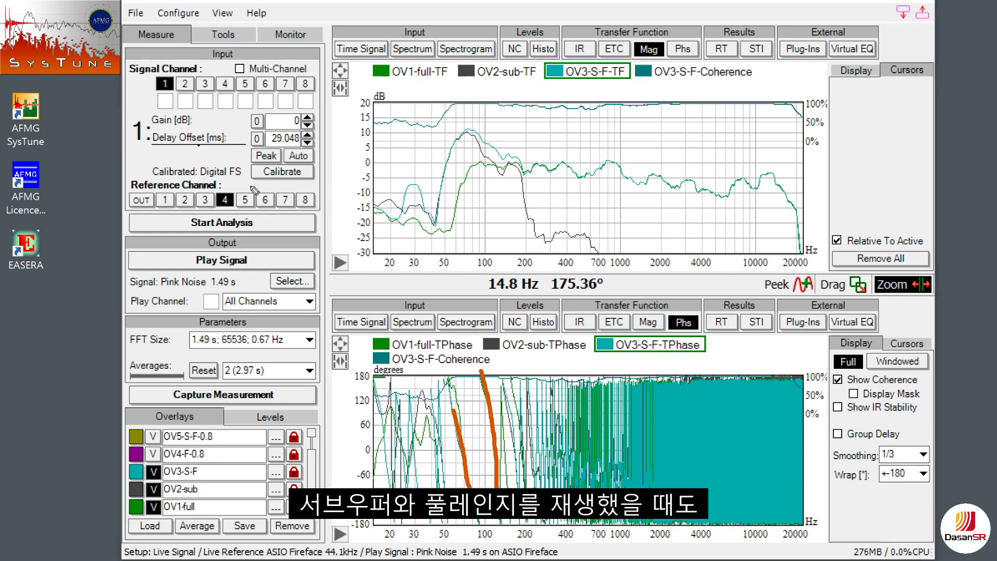
pyautogui.moveTo(557, 178)
pyautogui.mouseDown()
pyautogui.moveTo(486, 195)
pyautogui.moveTo(438, 180)
pyautogui.moveTo(425, 141)
pyautogui.moveTo(453, 111)
pyautogui.moveTo(503, 112)
pyautogui.moveTo(551, 136)
pyautogui.moveTo(552, 180)
pyautogui.mouseUp()
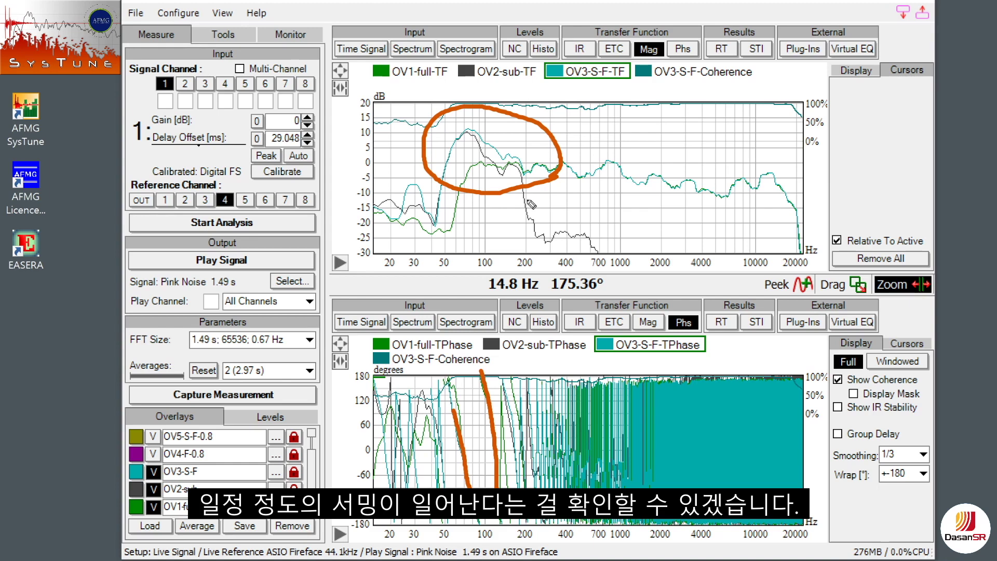
pyautogui.moveTo(525, 123); pyautogui.dragTo(504, 146)
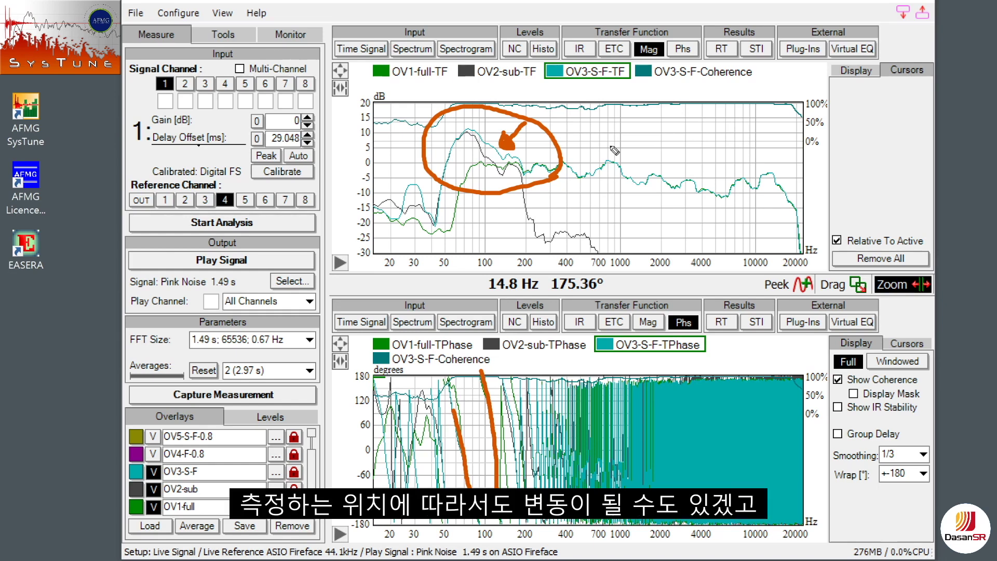
# - Write "1ms" on the magnitude graph, draw an arrow from 100 Hz and note the matching phase difference as "36°"
pyautogui.moveTo(626, 124)
pyautogui.mouseDown()
pyautogui.moveTo(627, 144)
pyautogui.moveTo(671, 134)
pyautogui.moveTo(667, 147)
pyautogui.mouseUp()
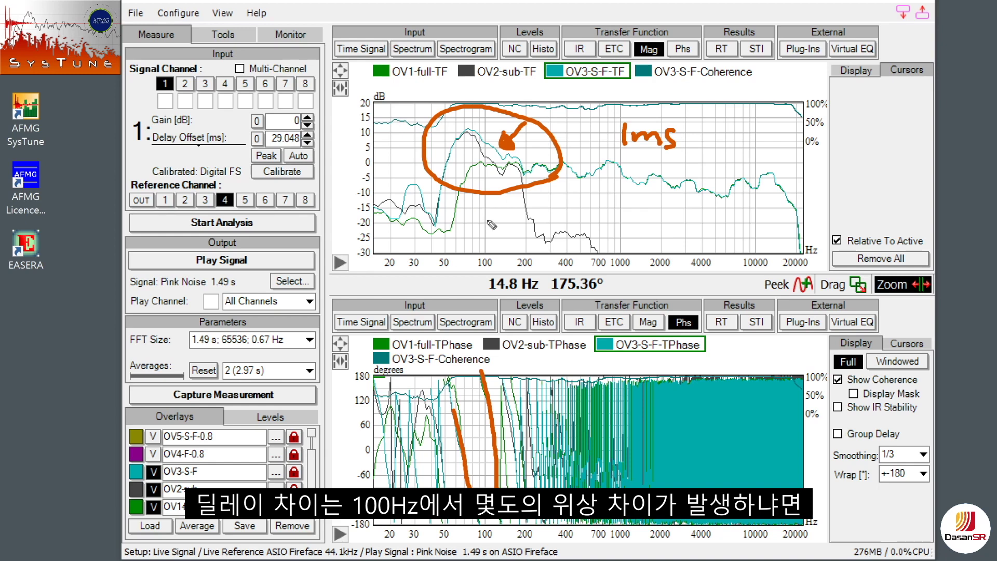
pyautogui.moveTo(488, 221)
pyautogui.mouseDown()
pyautogui.moveTo(609, 229)
pyautogui.moveTo(603, 213)
pyautogui.mouseUp()
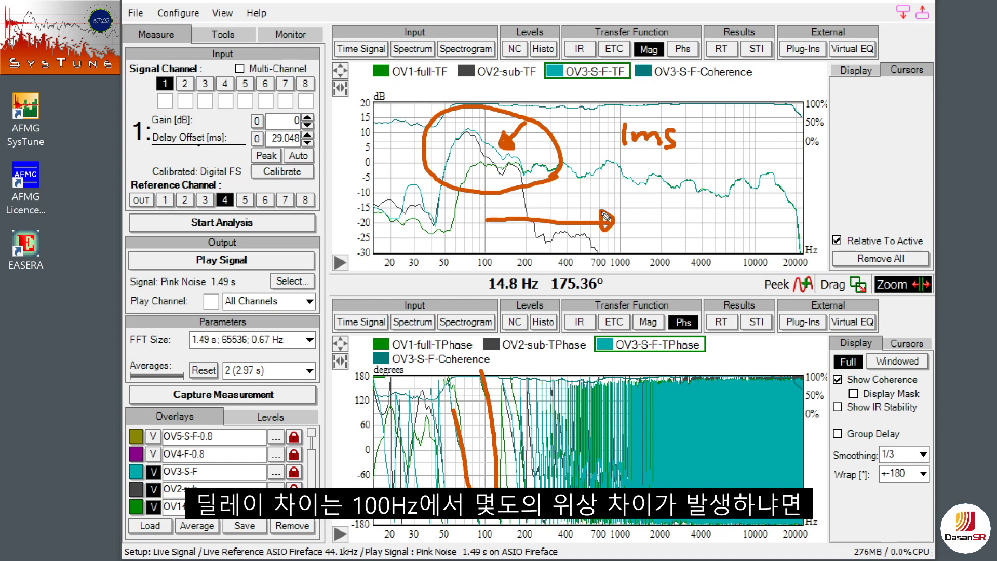
pyautogui.moveTo(622, 181)
pyautogui.mouseDown()
pyautogui.moveTo(635, 184)
pyautogui.moveTo(626, 204)
pyautogui.moveTo(653, 204)
pyautogui.moveTo(660, 178)
pyautogui.moveTo(702, 165)
pyautogui.moveTo(632, 215)
pyautogui.mouseUp()
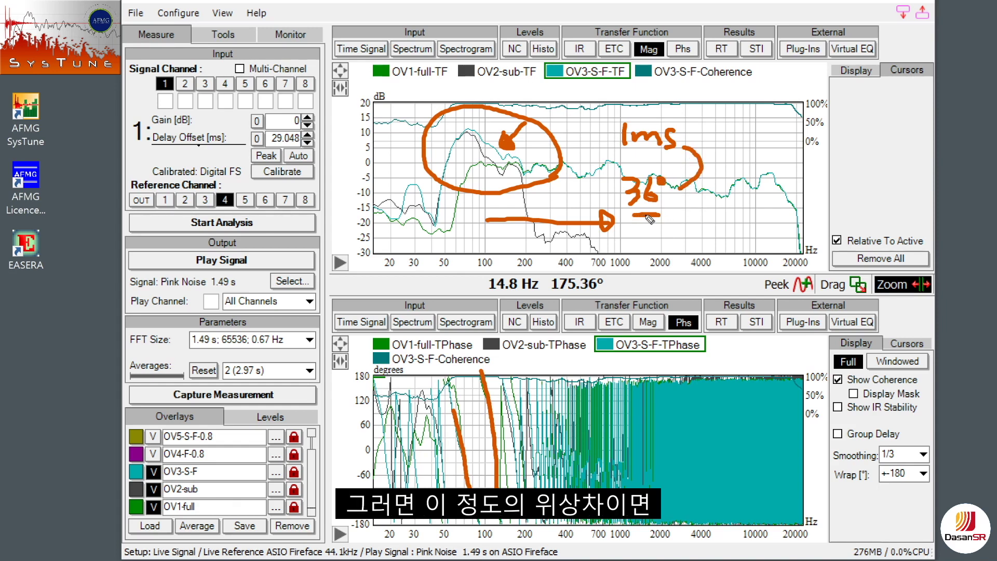